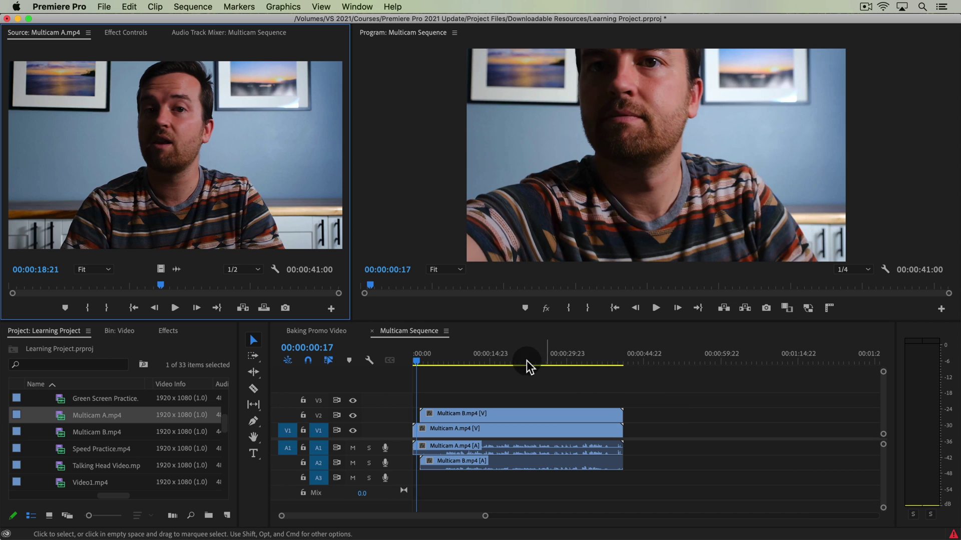
Load Multicam B.mp4 from the Project panel into the Source Monitor
{"action": "double_click", "coordinate": [58, 429]}
{"action": "double_click", "coordinate": [58, 416]}
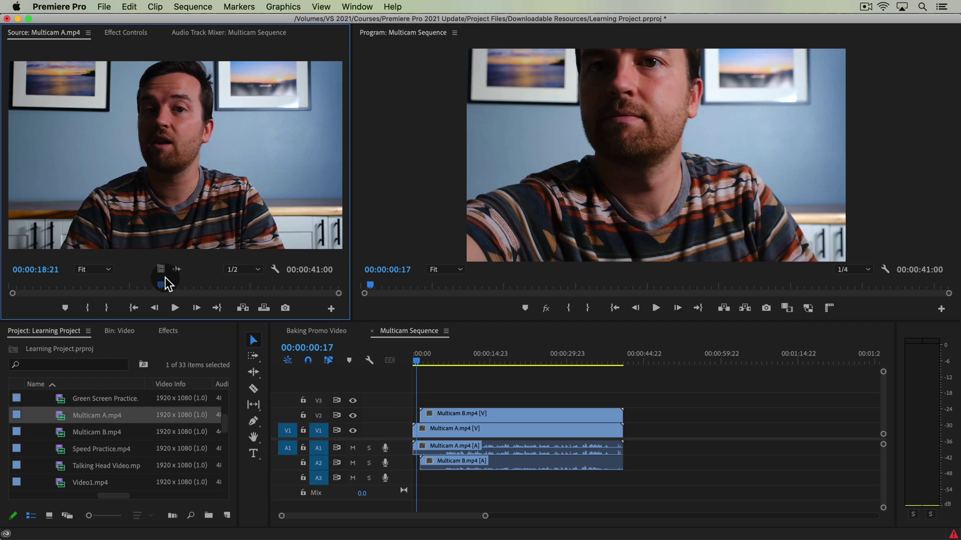
{"action": "double_click", "coordinate": [94, 431]}
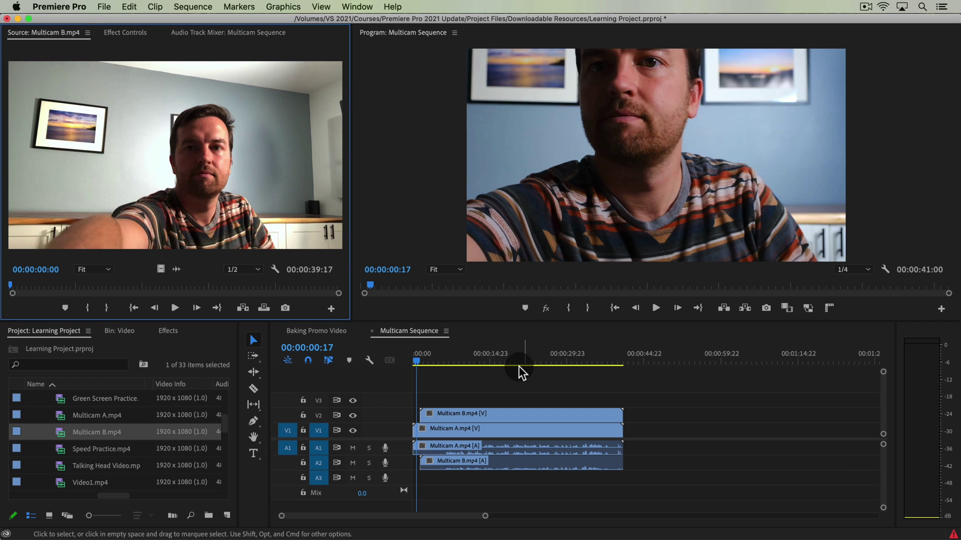
Select all four Multicam A and B clips, synchronize them by Audio, and zoom in
{"action": "left_click", "coordinate": [426, 360]}
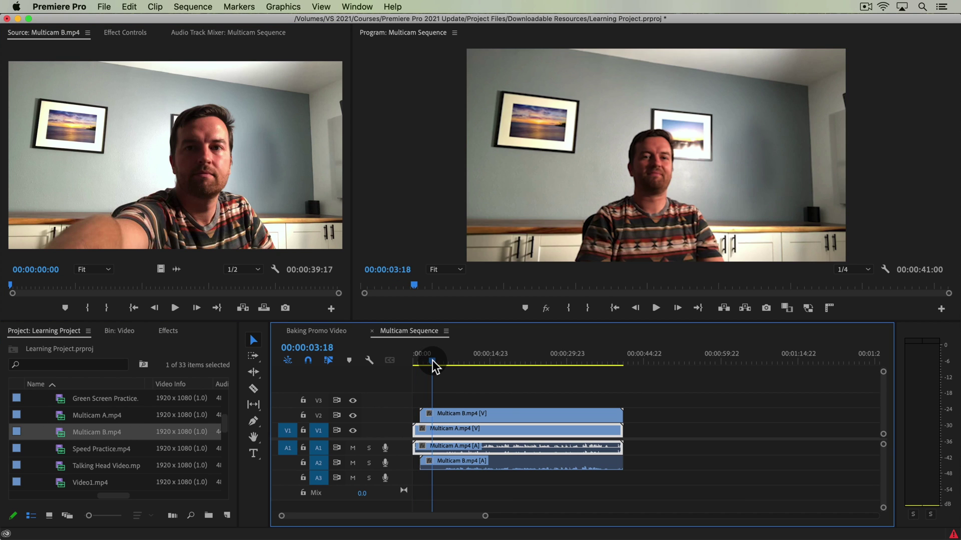
{"action": "left_click_drag", "start_coordinate": [426, 359], "coordinate": [451, 361]}
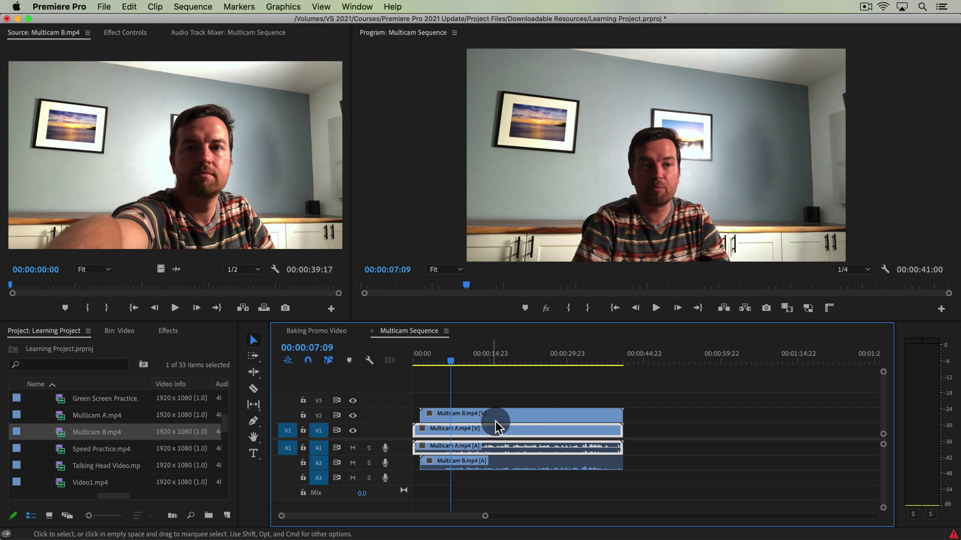
{"action": "left_click_drag", "start_coordinate": [560, 384], "coordinate": [522, 449]}
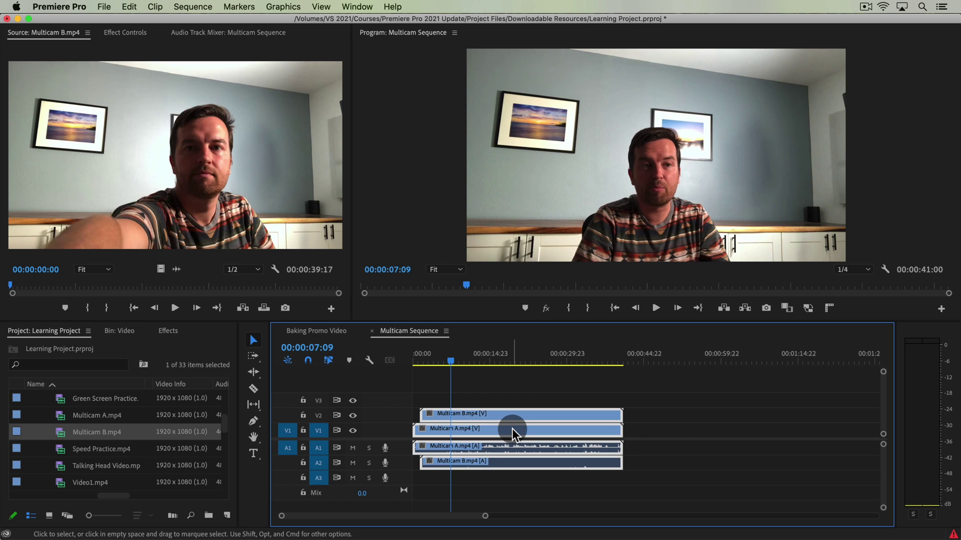
{"action": "right_click", "coordinate": [514, 434]}
{"action": "left_click", "coordinate": [522, 385]}
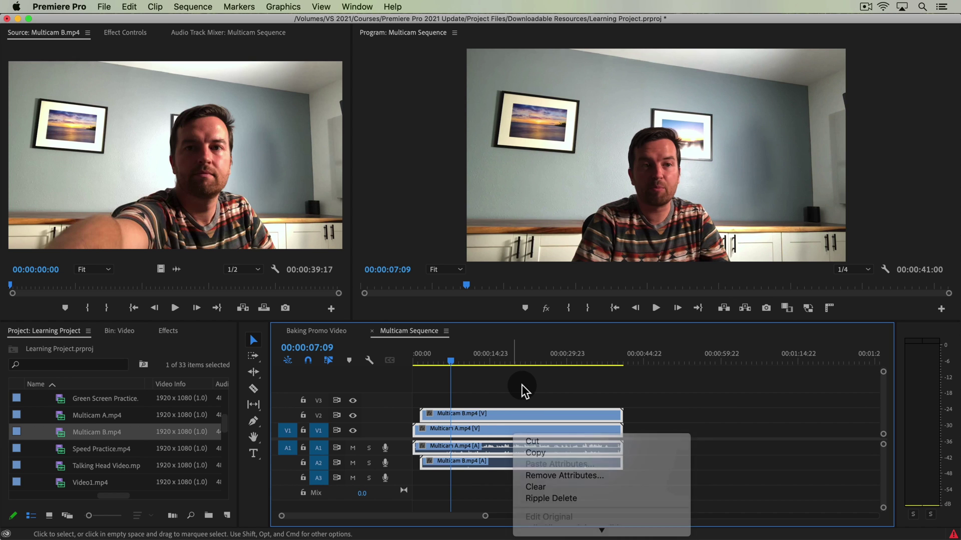
{"action": "right_click", "coordinate": [525, 428]}
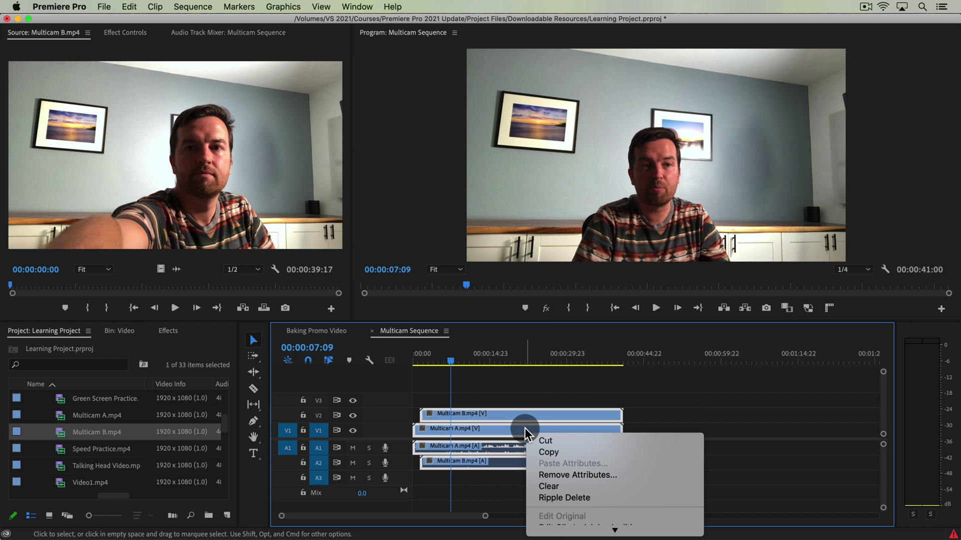
{"action": "scroll", "coordinate": [616, 454], "scroll_direction": "down", "scroll_amount": 5}
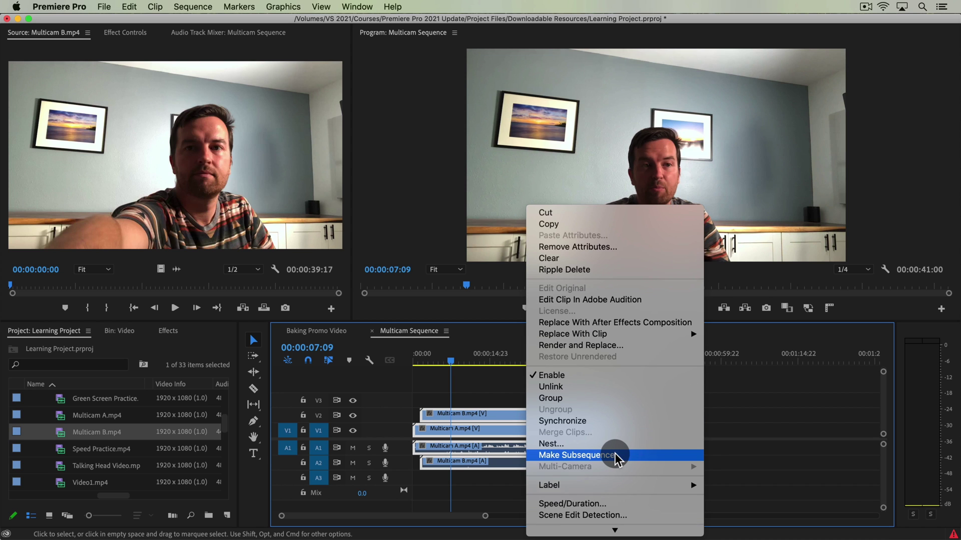
{"action": "left_click", "coordinate": [599, 419]}
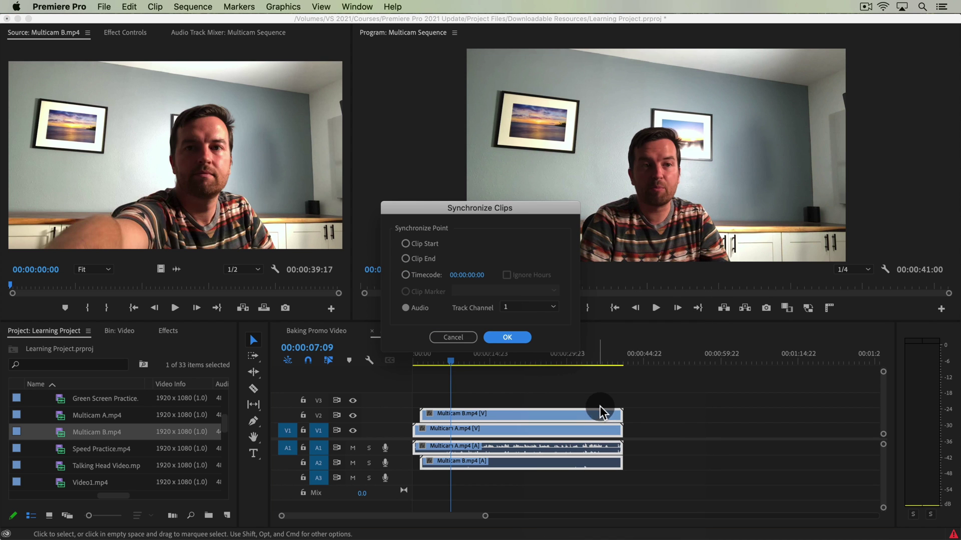
{"action": "left_click", "coordinate": [507, 336]}
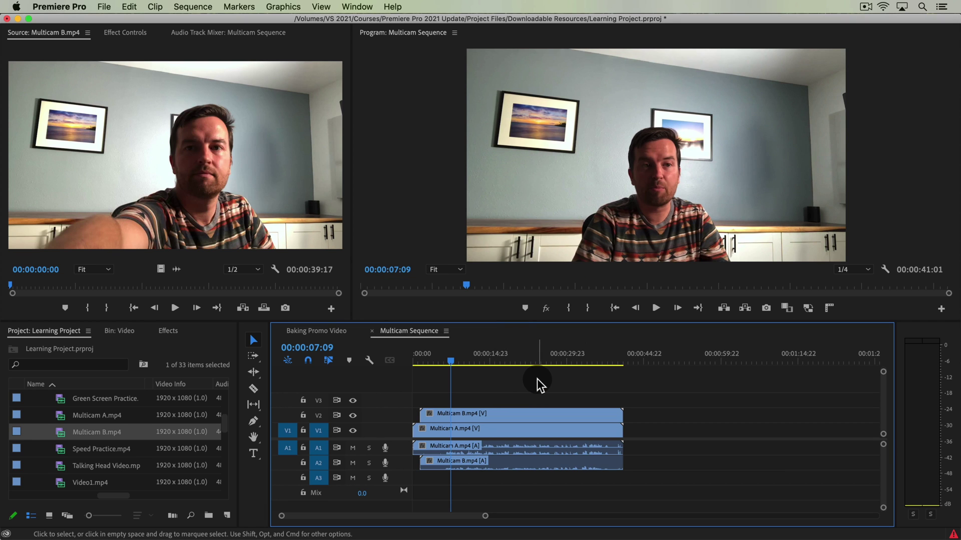
{"action": "key", "text": "equal"}
{"action": "key", "text": "equal"}
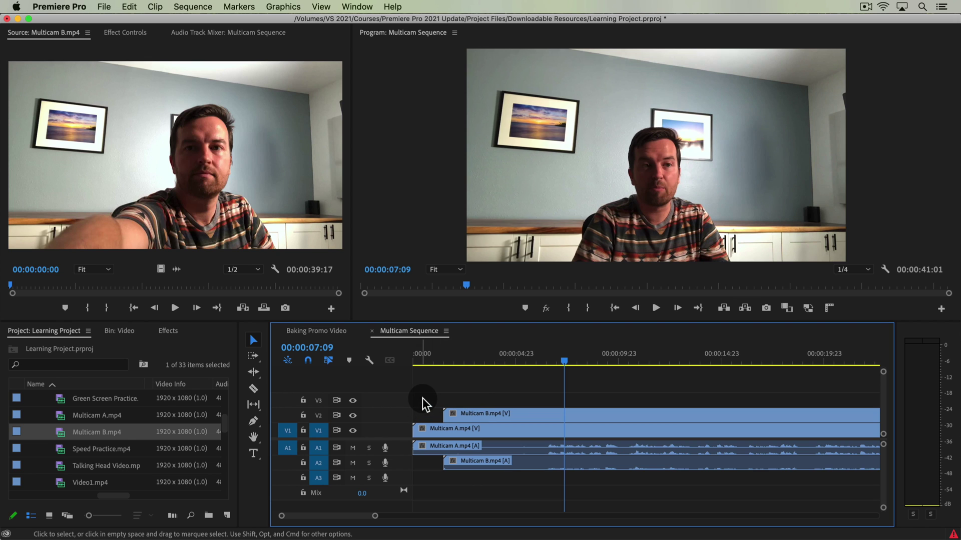
Nest only the two camera video clips into a sequence named 'Mulitcam'
{"action": "key", "text": "alt"}
{"action": "left_click_drag", "start_coordinate": [424, 400], "coordinate": [474, 432]}
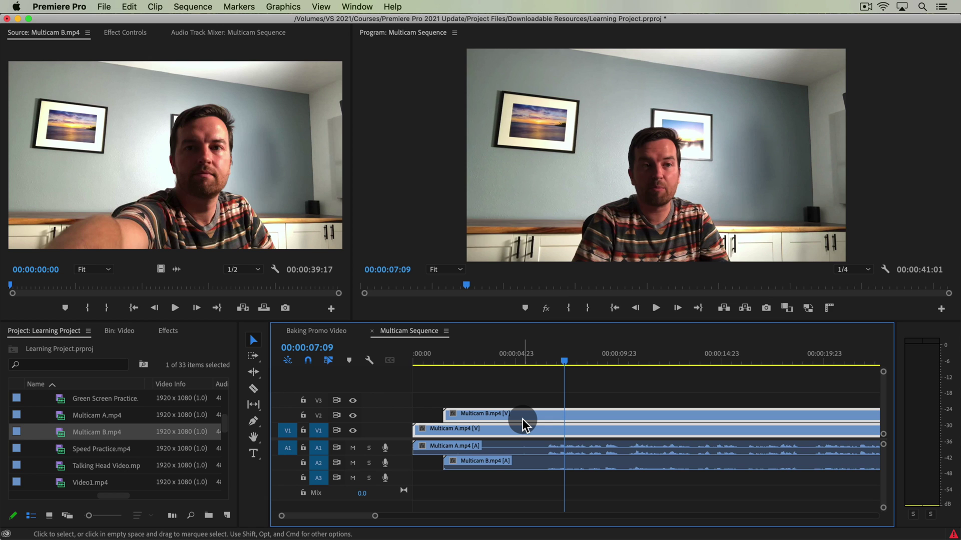
{"action": "mouse_move", "coordinate": [661, 414]}
{"action": "right_click", "coordinate": [522, 419]}
{"action": "left_click", "coordinate": [573, 279]}
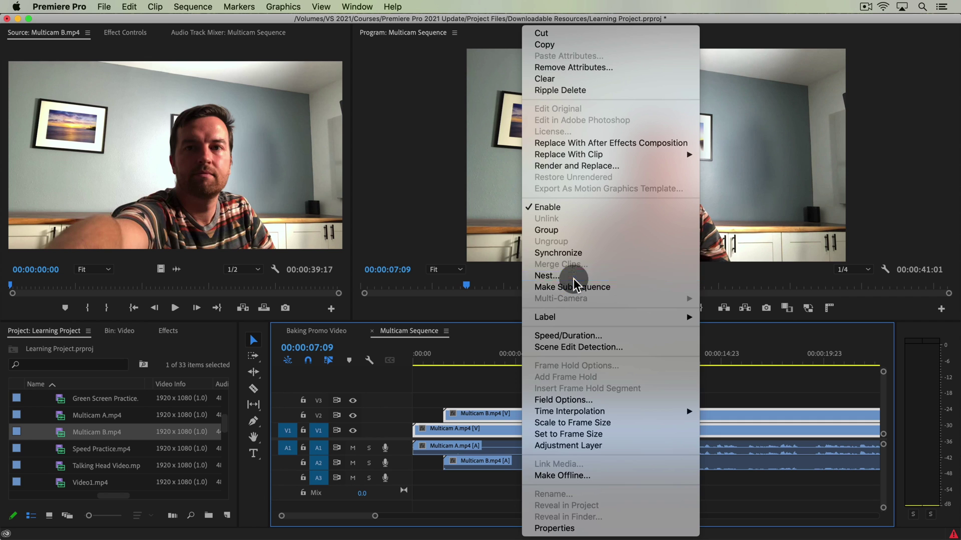
{"action": "type", "text": "Mulitcam"}
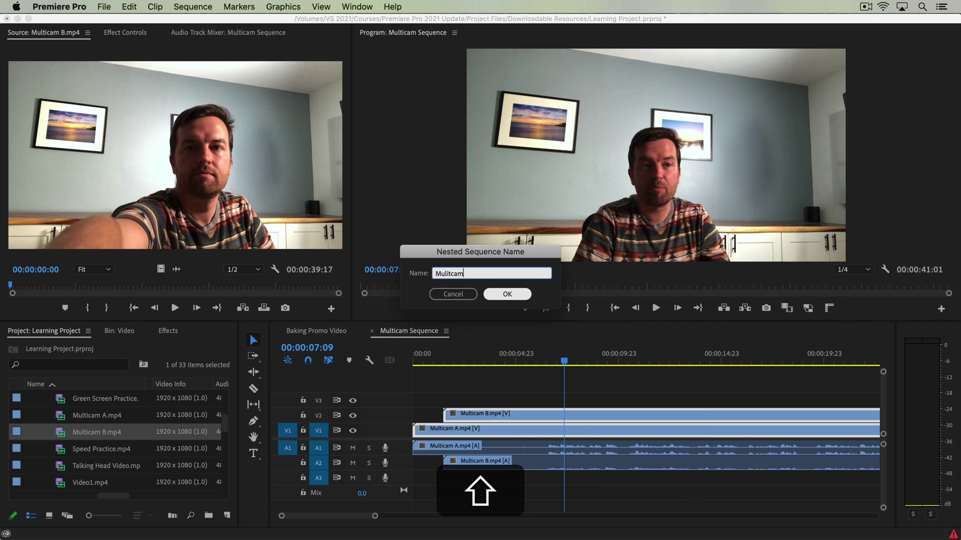
{"action": "key", "text": "Return"}
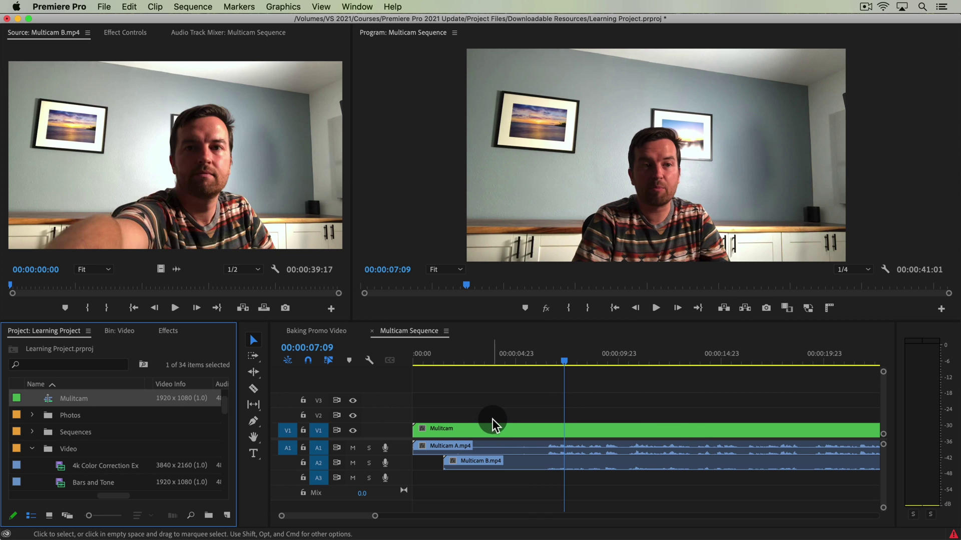
Enable Multi-Camera on the nested Mulitcam clip so it shows [MC1] Multicam A
{"action": "left_click", "coordinate": [505, 431]}
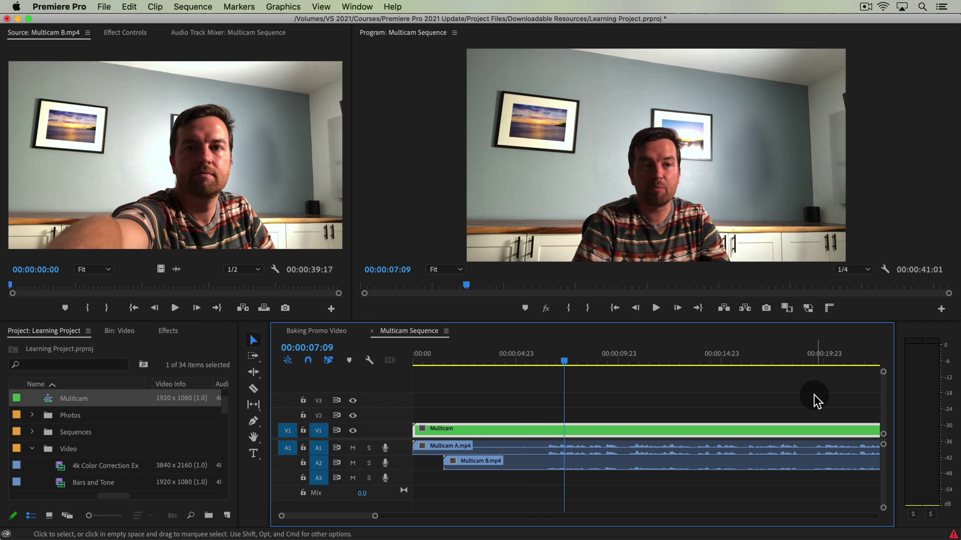
{"action": "right_click", "coordinate": [552, 433]}
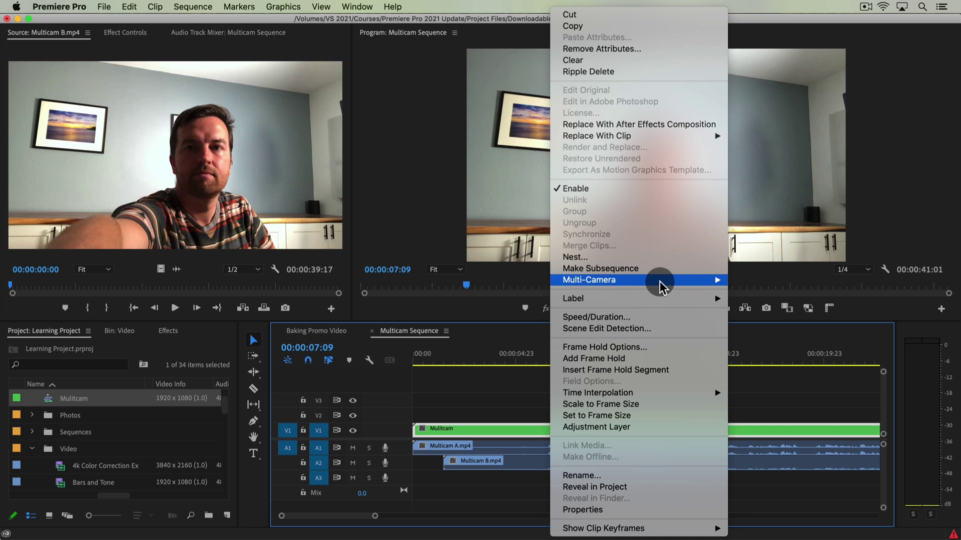
{"action": "mouse_move", "coordinate": [589, 280]}
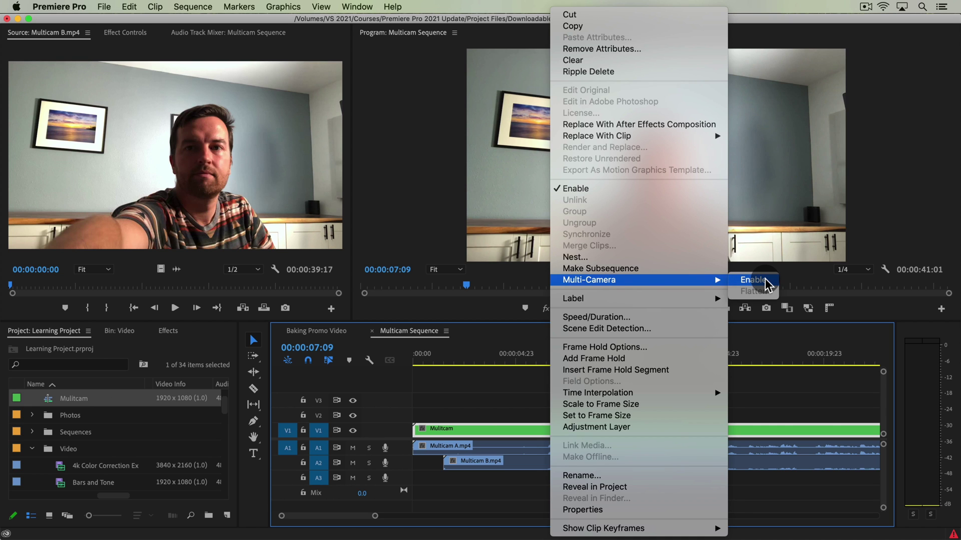
{"action": "left_click", "coordinate": [753, 280]}
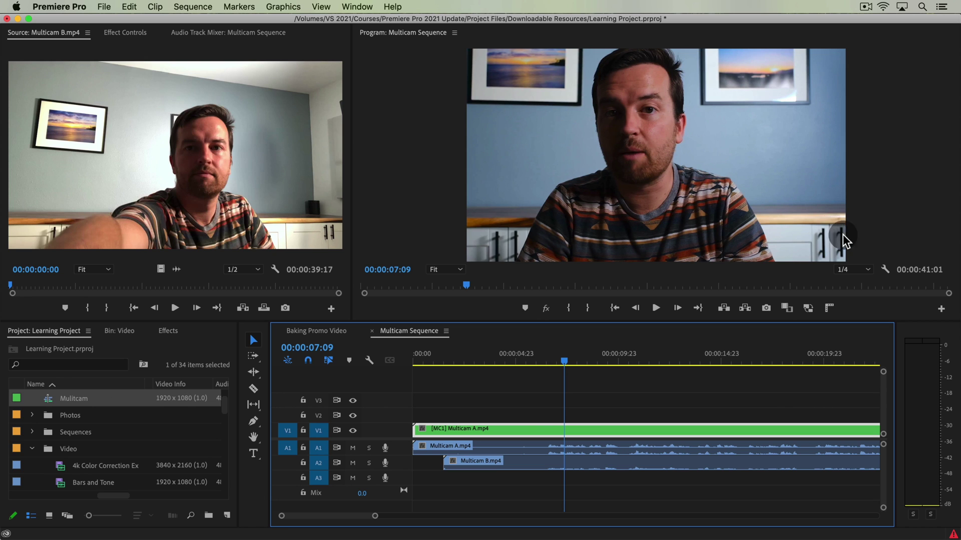
{"action": "left_click", "coordinate": [885, 269]}
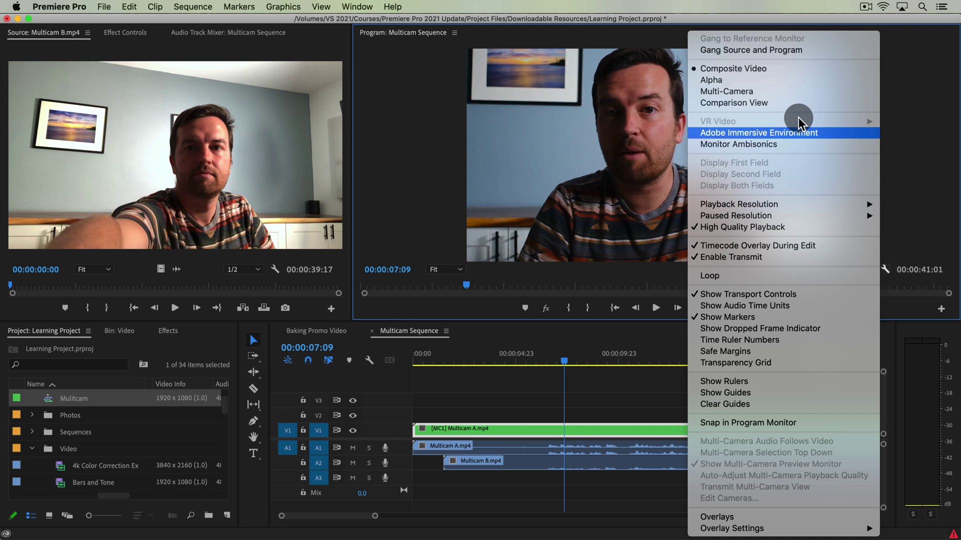
Show the Multi-Camera view, widen the Program Monitor, and briefly play from 00:00:03:17
{"action": "left_click", "coordinate": [751, 91]}
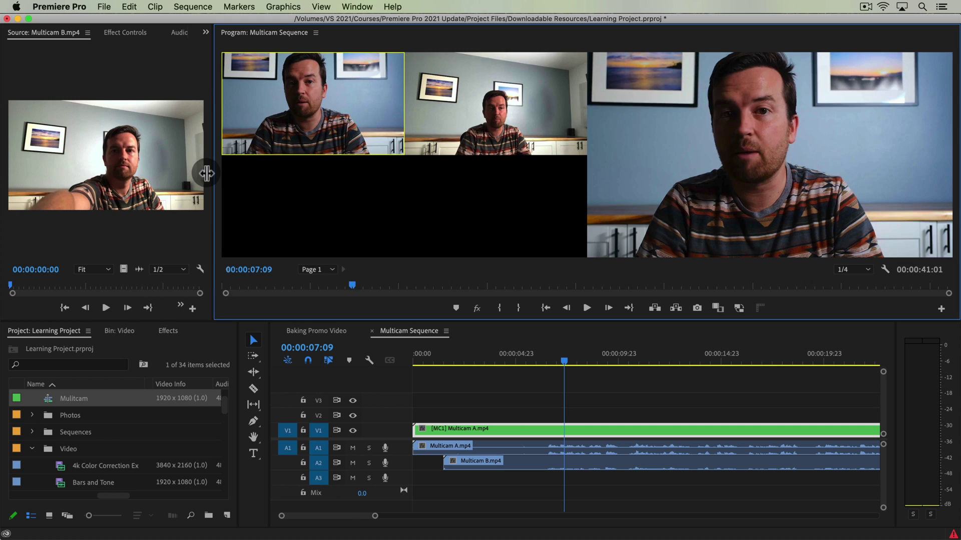
{"action": "left_click_drag", "start_coordinate": [350, 169], "coordinate": [200, 165]}
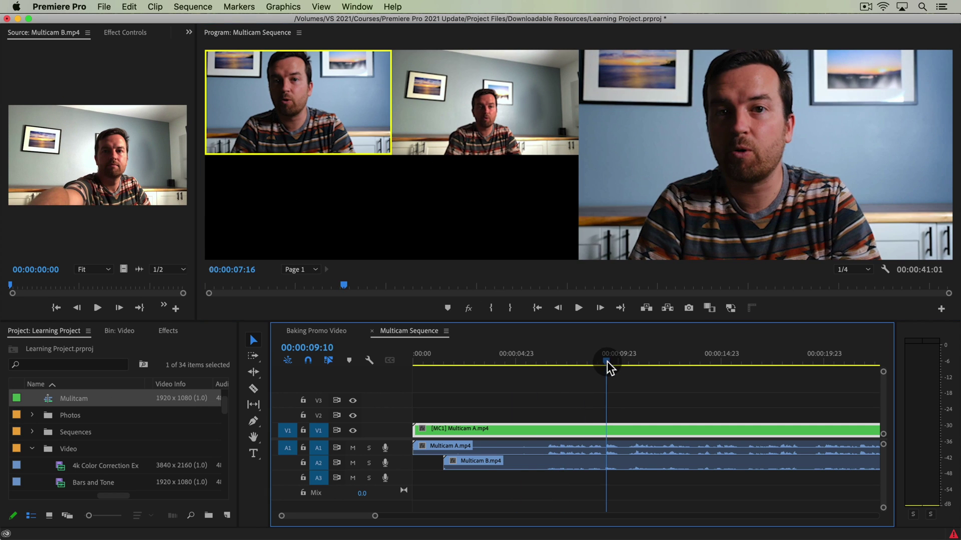
{"action": "left_click_drag", "start_coordinate": [520, 354], "coordinate": [489, 359]}
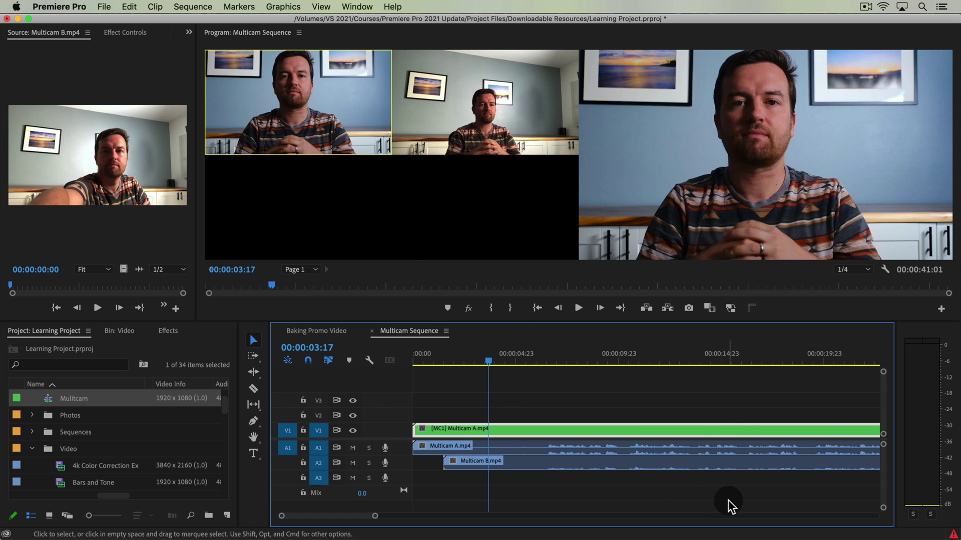
{"action": "key", "text": "space"}
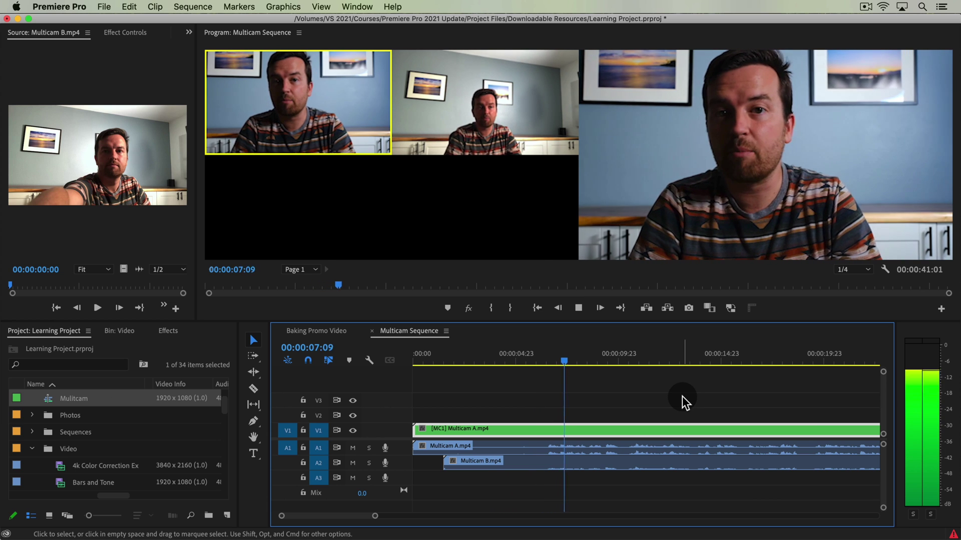
{"action": "key", "text": "space"}
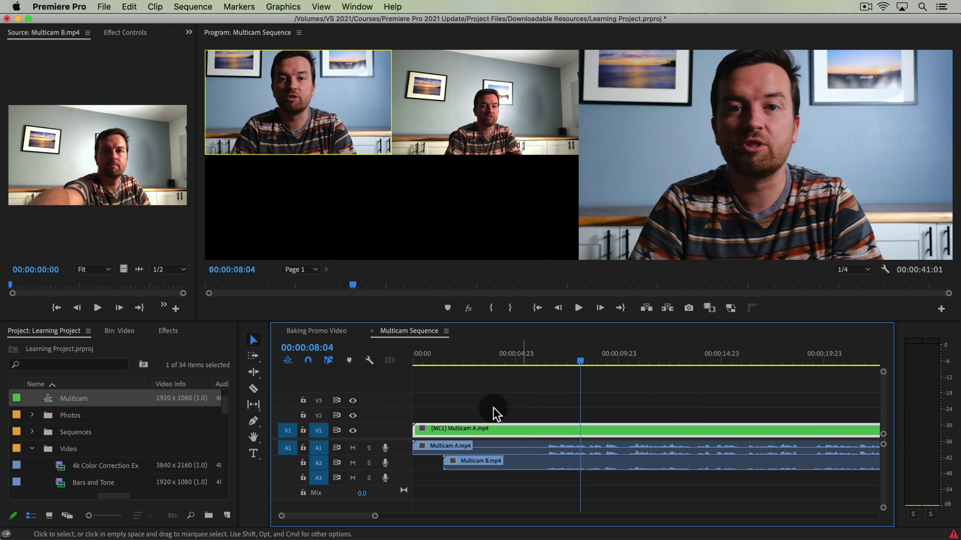
Mute A1 and A2, then play from 05:14, cutting wide, close-up, wide, close-up
{"action": "left_click", "coordinate": [352, 448]}
{"action": "left_click", "coordinate": [354, 462]}
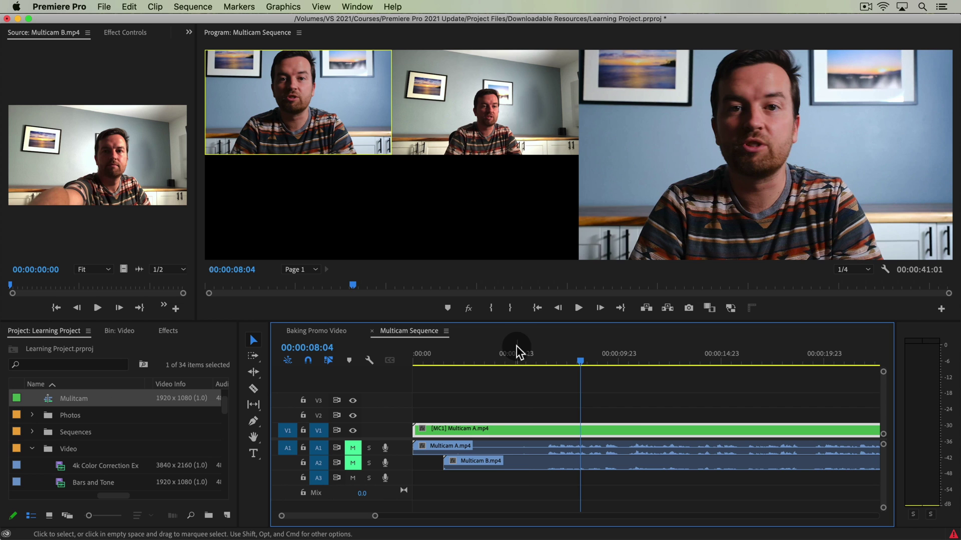
{"action": "left_click", "coordinate": [528, 359]}
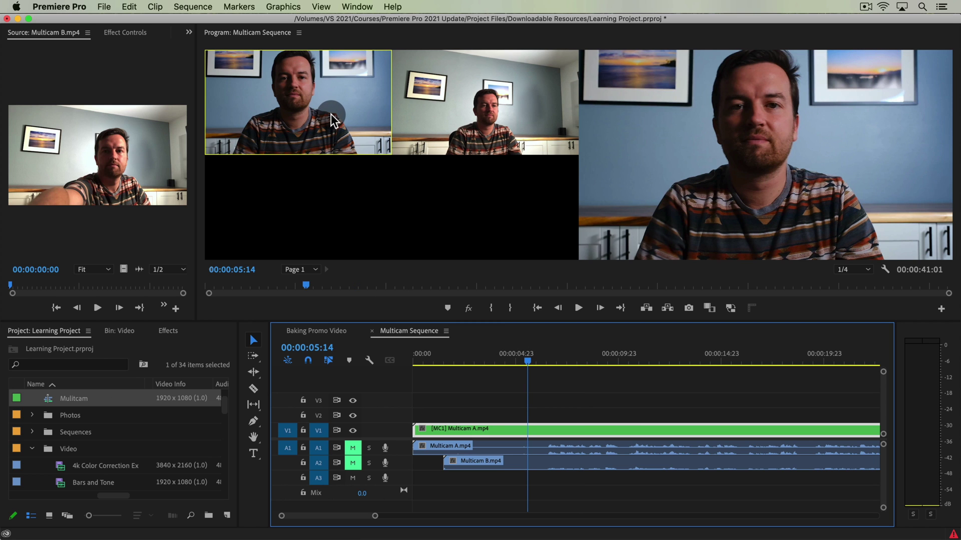
{"action": "key", "text": "space"}
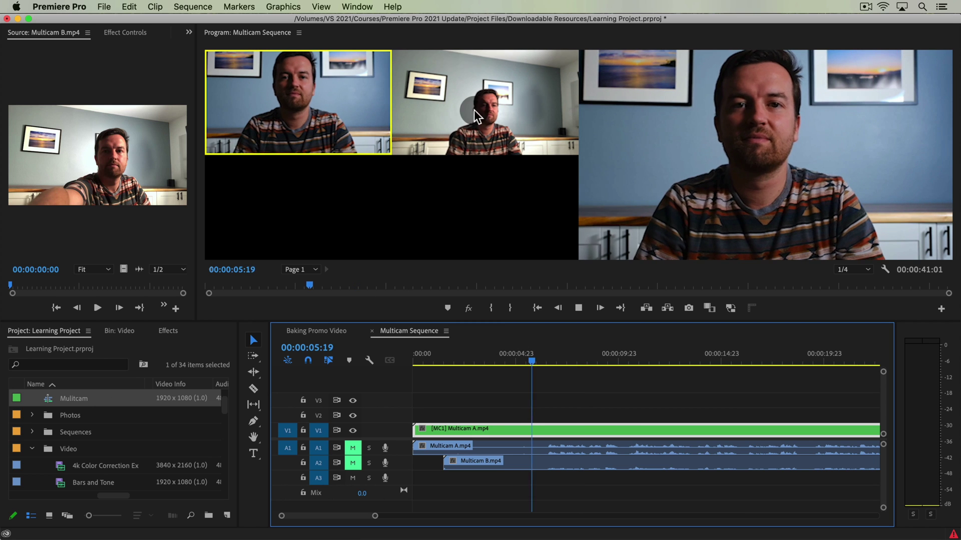
{"action": "left_click", "coordinate": [490, 104]}
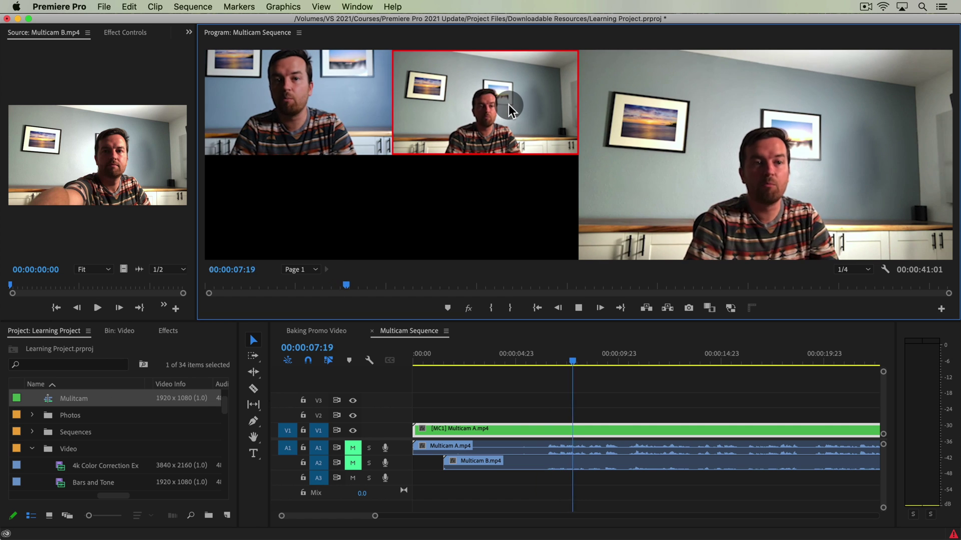
{"action": "left_click", "coordinate": [314, 97]}
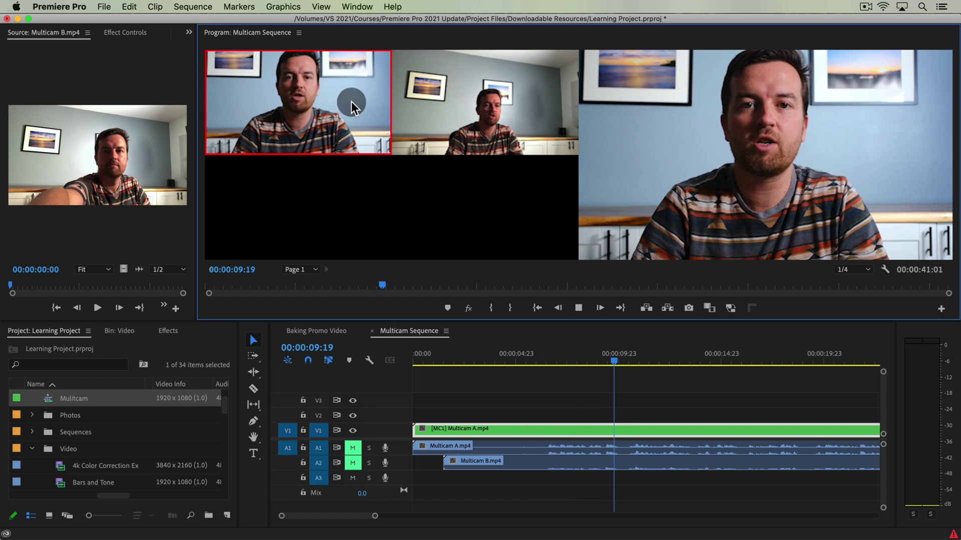
{"action": "left_click", "coordinate": [493, 100]}
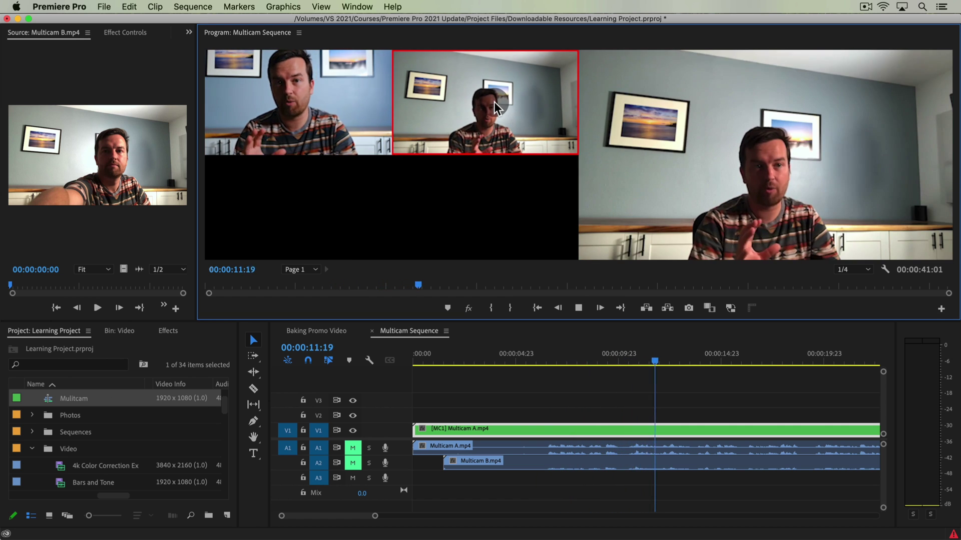
{"action": "left_click", "coordinate": [328, 106]}
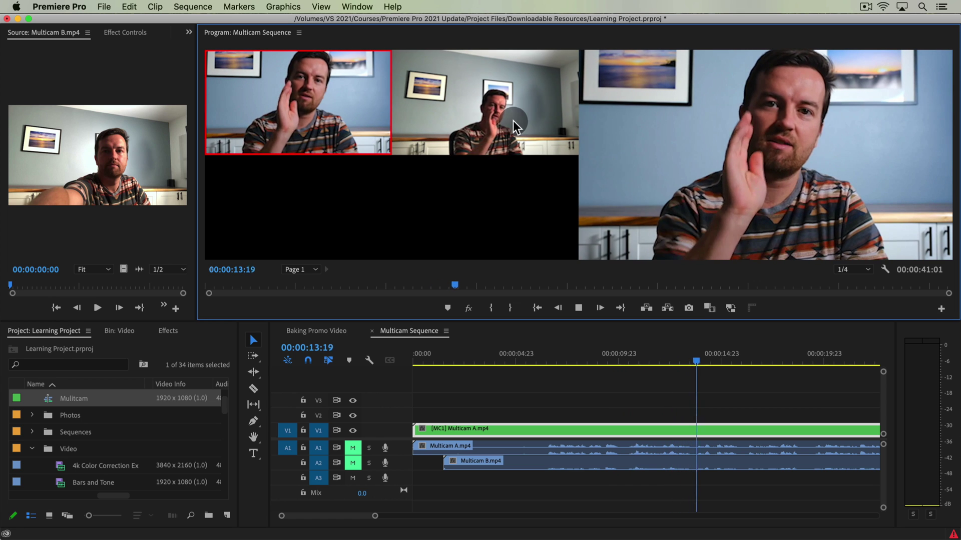
{"action": "key", "text": "space"}
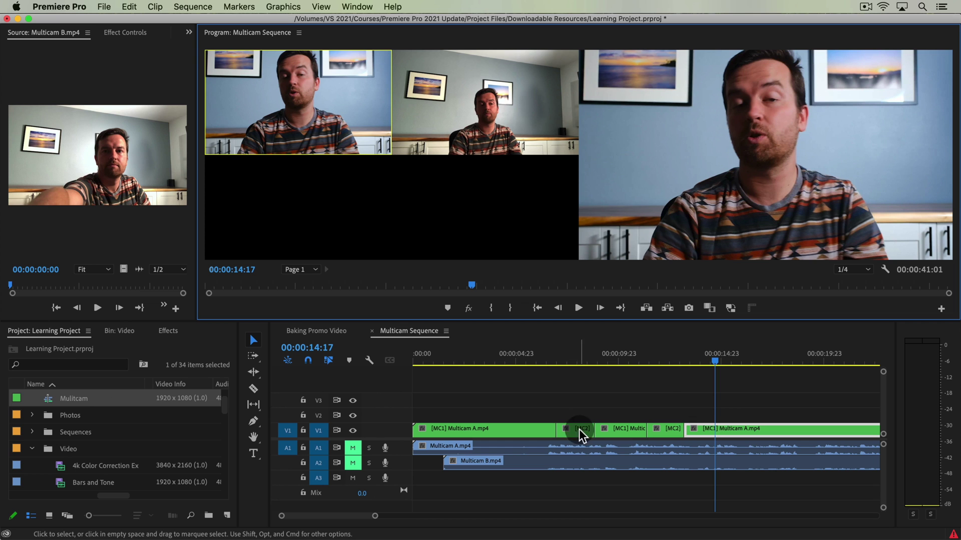
Review the new cuts and zoom the timeline out to the whole sequence
{"action": "left_click_drag", "start_coordinate": [564, 349], "coordinate": [702, 361]}
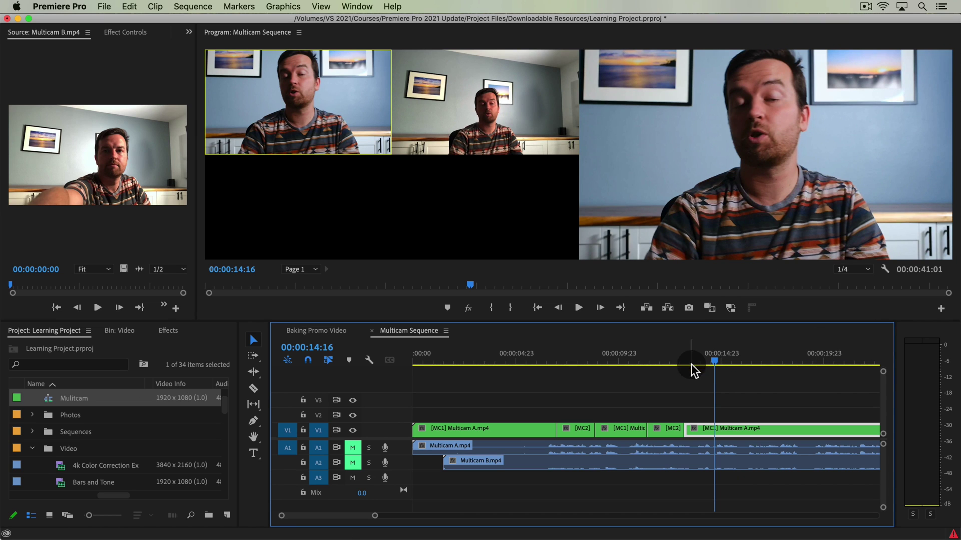
{"action": "left_click", "coordinate": [262, 75]}
{"action": "key", "text": "minus"}
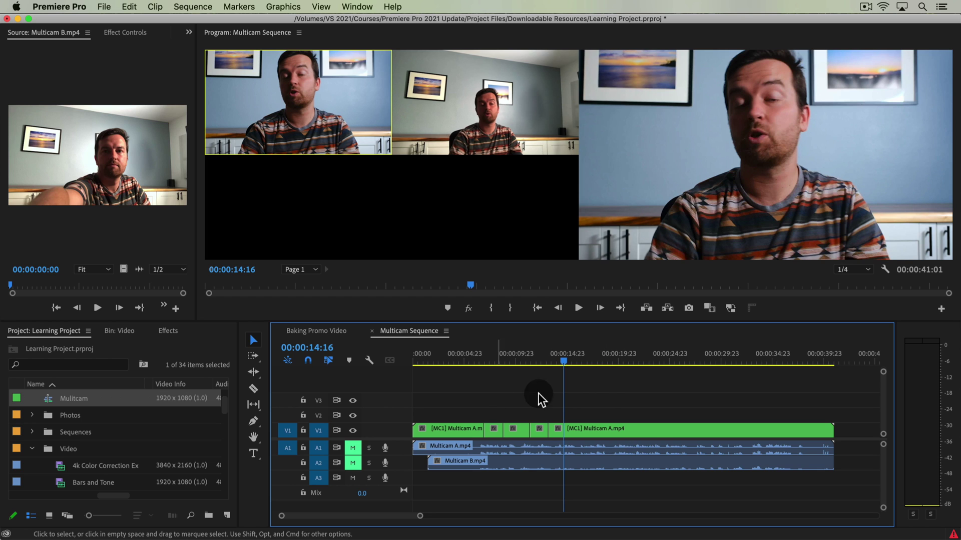
{"action": "left_click", "coordinate": [600, 428]}
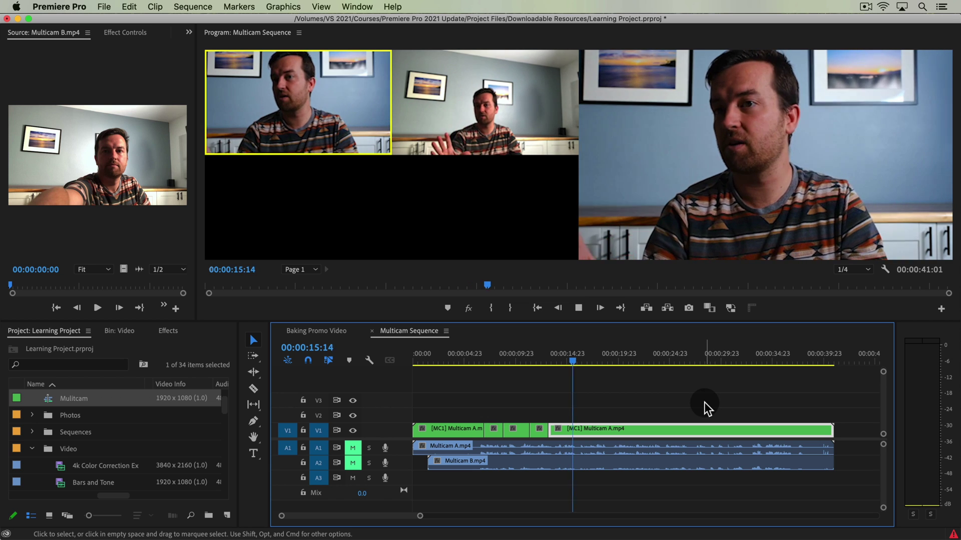
Cut angles 2, 1, 2 with the number keys, then zoom in near 16 seconds
{"action": "key", "text": "2"}
{"action": "key", "text": "1"}
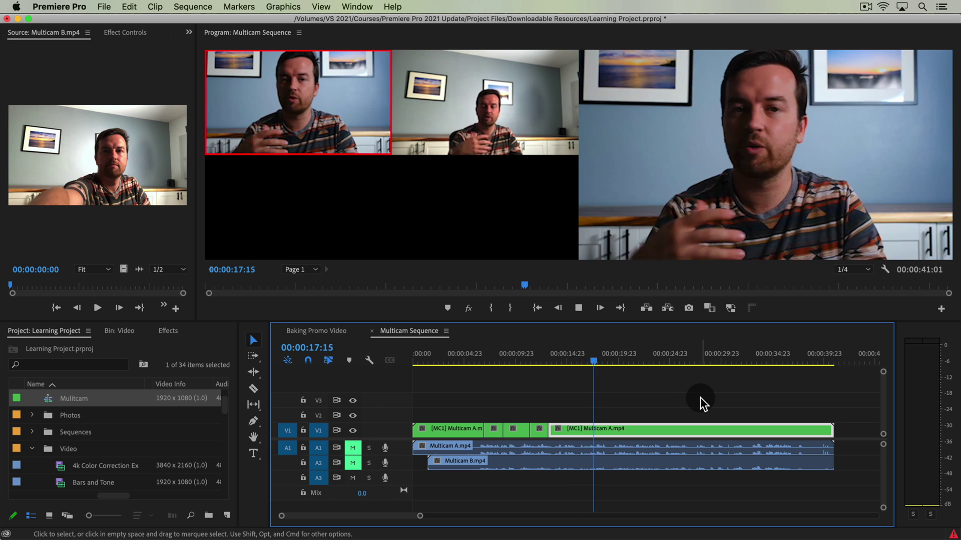
{"action": "key", "text": "2"}
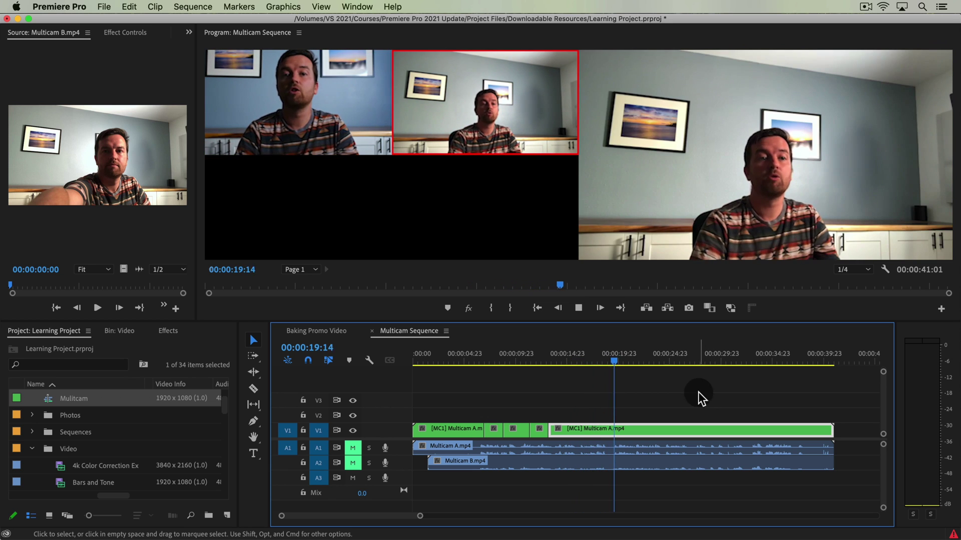
{"action": "key", "text": "space"}
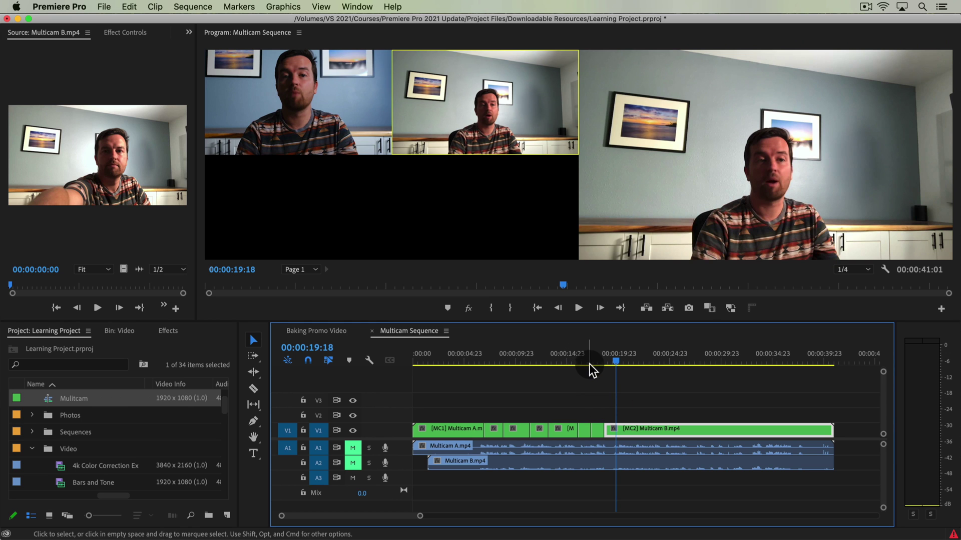
{"action": "left_click", "coordinate": [586, 361]}
{"action": "left_click_drag", "start_coordinate": [586, 362], "coordinate": [583, 364]}
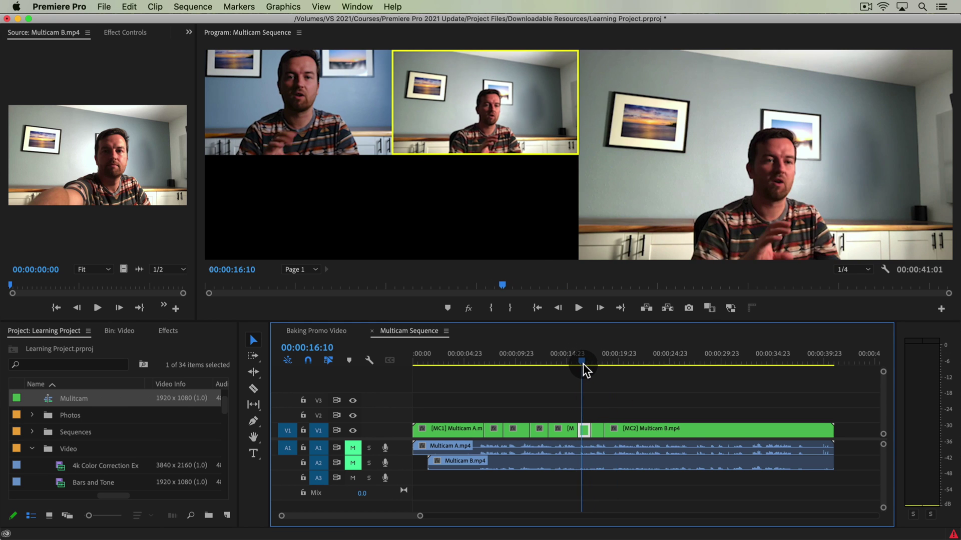
{"action": "key", "text": "="}
{"action": "key", "text": "="}
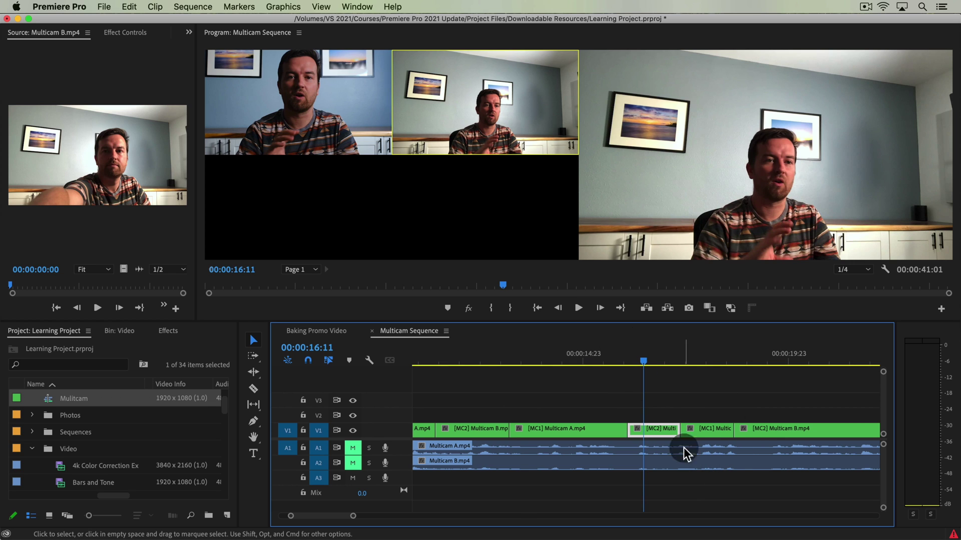
Go to the short MC2 clip, switch it to camera 1 (Multicam A), and replay it
{"action": "key", "text": "Up"}
{"action": "key", "text": "Down"}
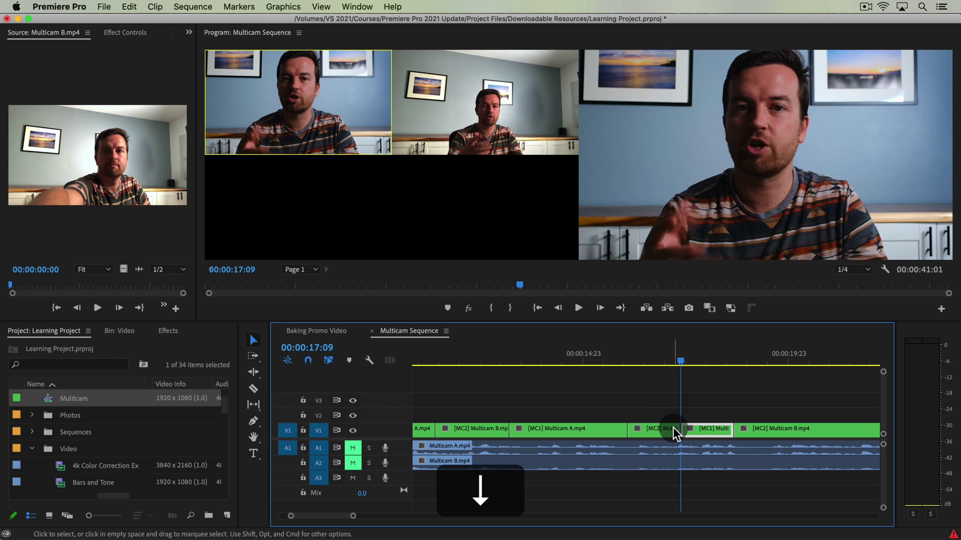
{"action": "key", "text": "Up"}
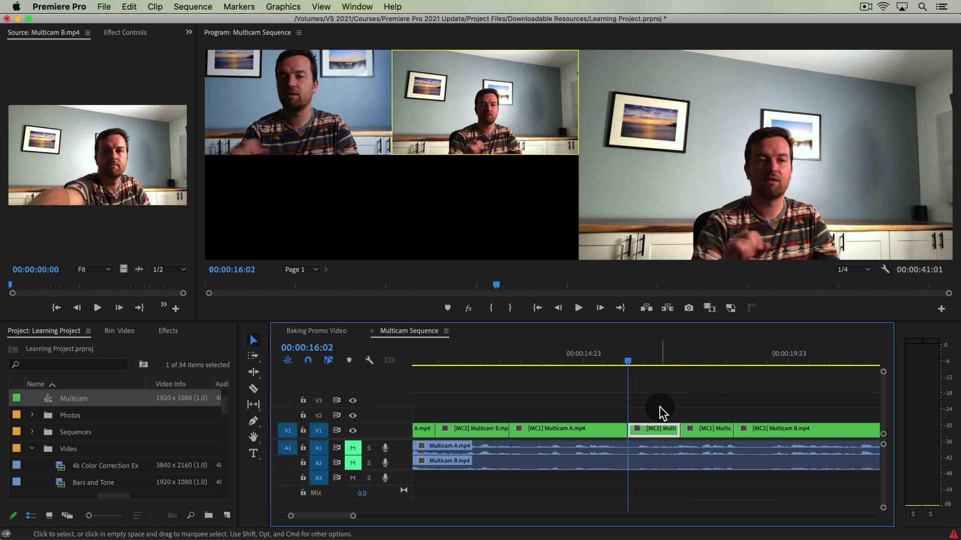
{"action": "left_click", "coordinate": [622, 366]}
{"action": "key", "text": "1"}
{"action": "left_click", "coordinate": [618, 357]}
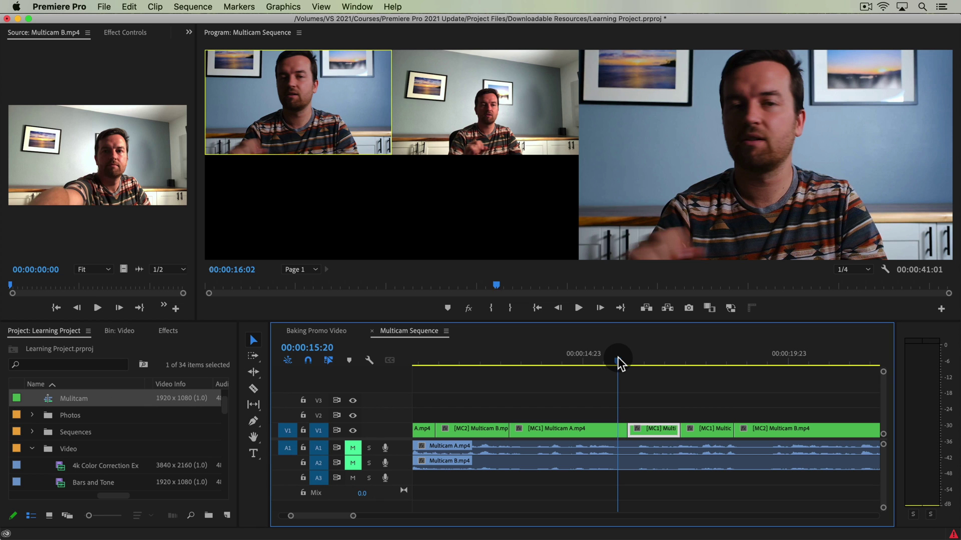
{"action": "key", "text": "space"}
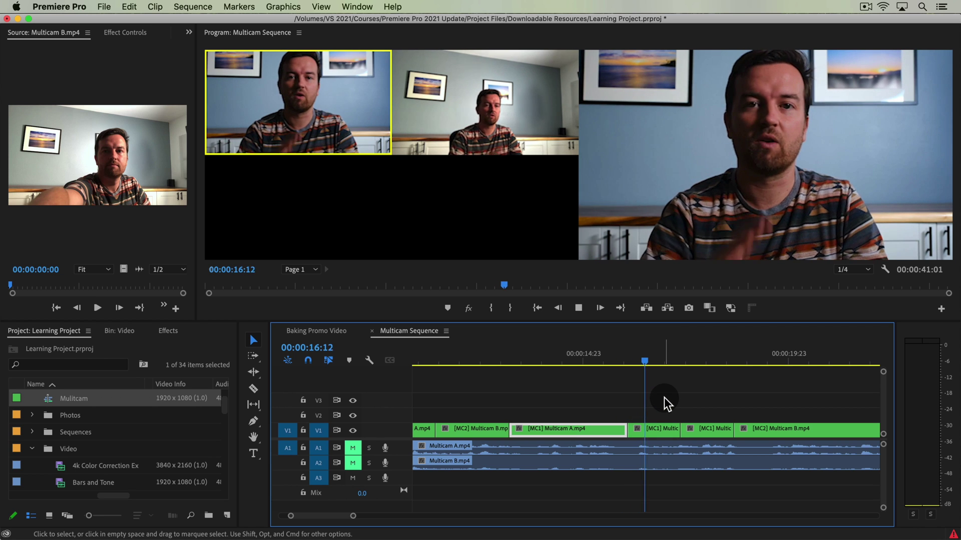
{"action": "left_click", "coordinate": [649, 357]}
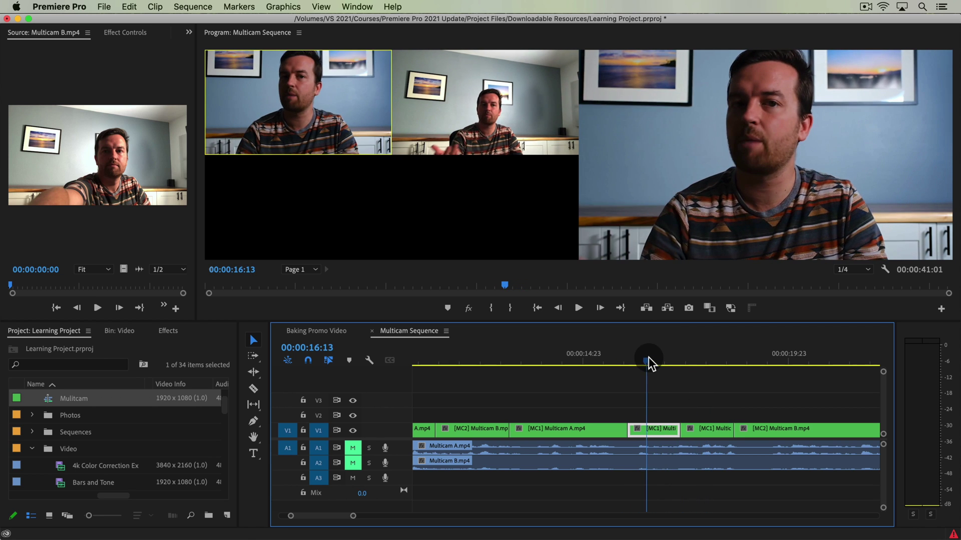
Delete the short MC1 clip and ripple-delete the gap it leaves
{"action": "left_click", "coordinate": [658, 427]}
{"action": "key", "text": "BackSpace"}
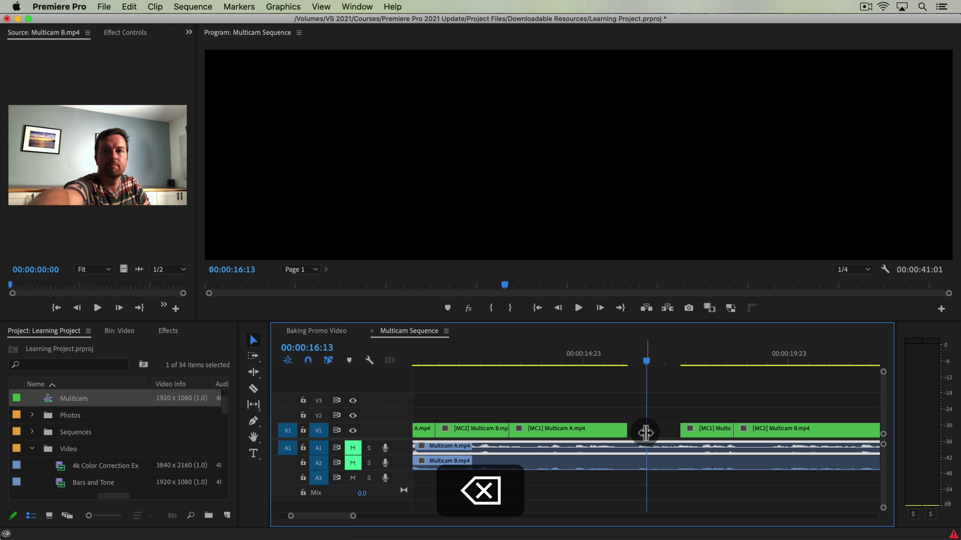
{"action": "left_click", "coordinate": [669, 430]}
{"action": "key", "text": "BackSpace"}
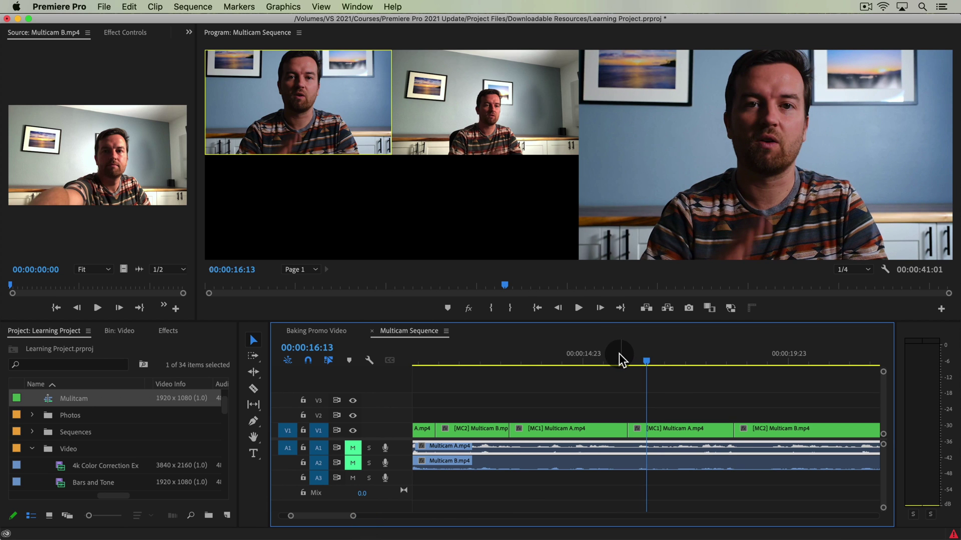
Play back across the new cut and select the edit point between the two MC1 clips
{"action": "left_click_drag", "start_coordinate": [616, 355], "coordinate": [613, 359]}
{"action": "key", "text": "space"}
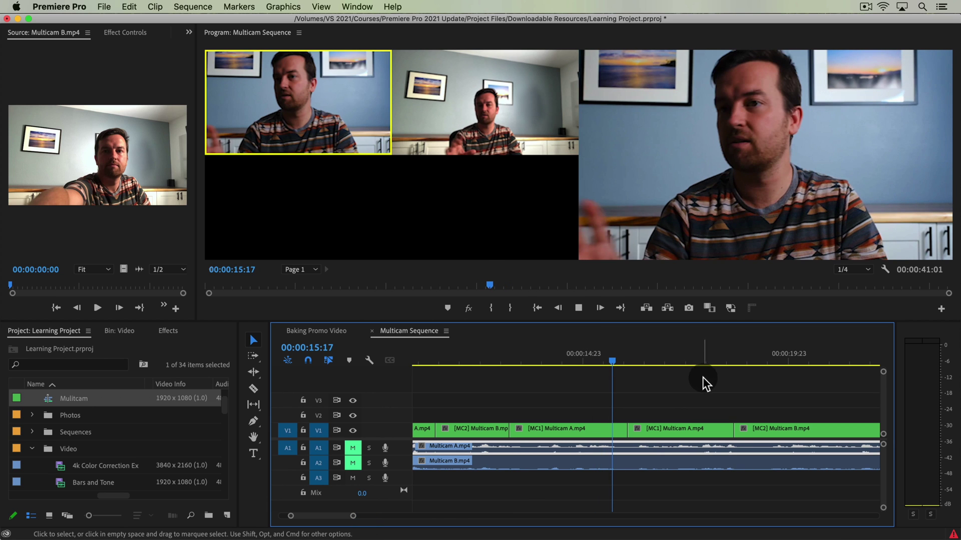
{"action": "left_click", "coordinate": [728, 410]}
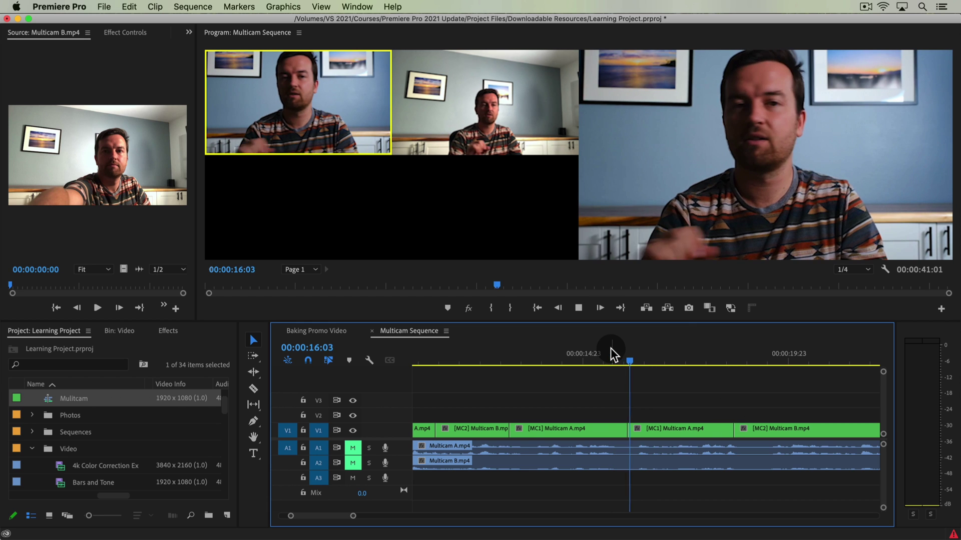
{"action": "left_click", "coordinate": [624, 430]}
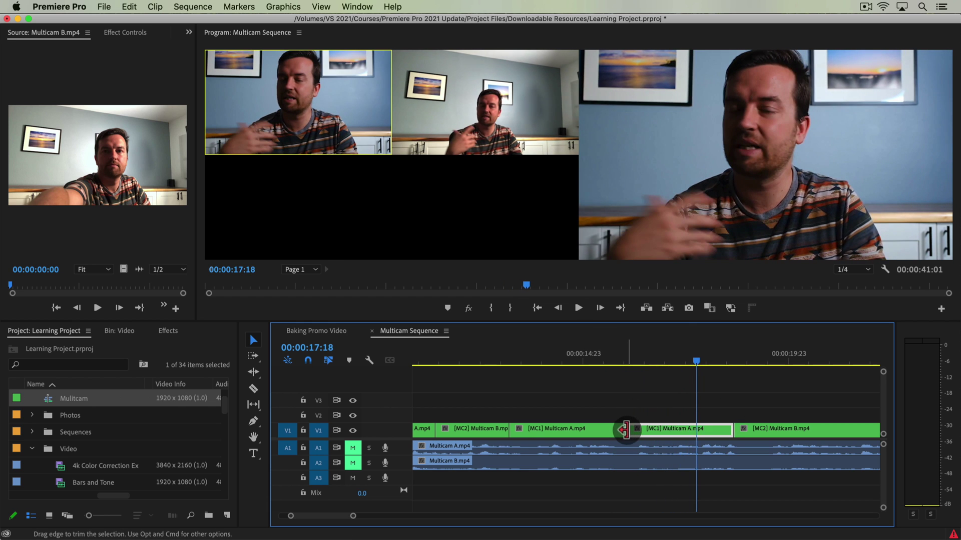
Apply Join Through Edits to the two MC1 clips and scrub back to review
{"action": "right_click", "coordinate": [625, 431]}
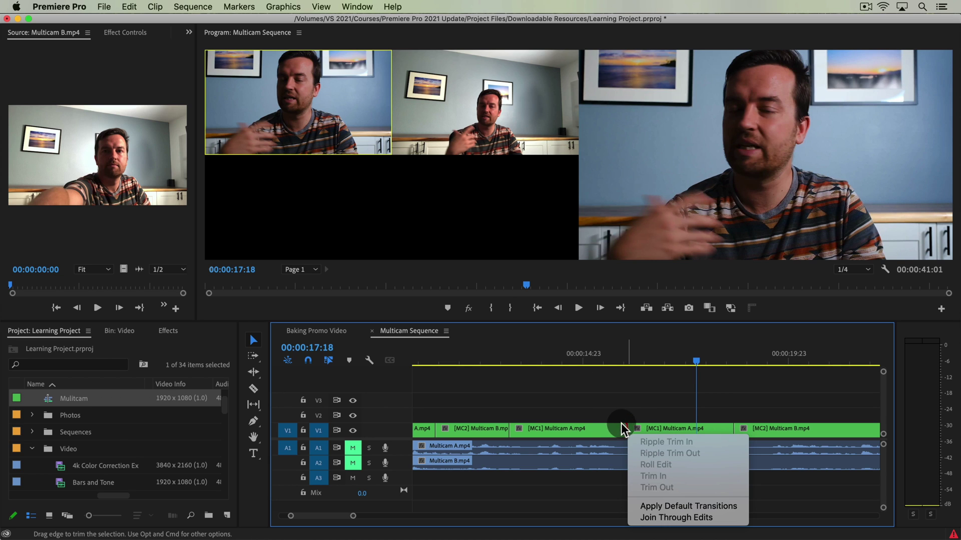
{"action": "left_click", "coordinate": [659, 519]}
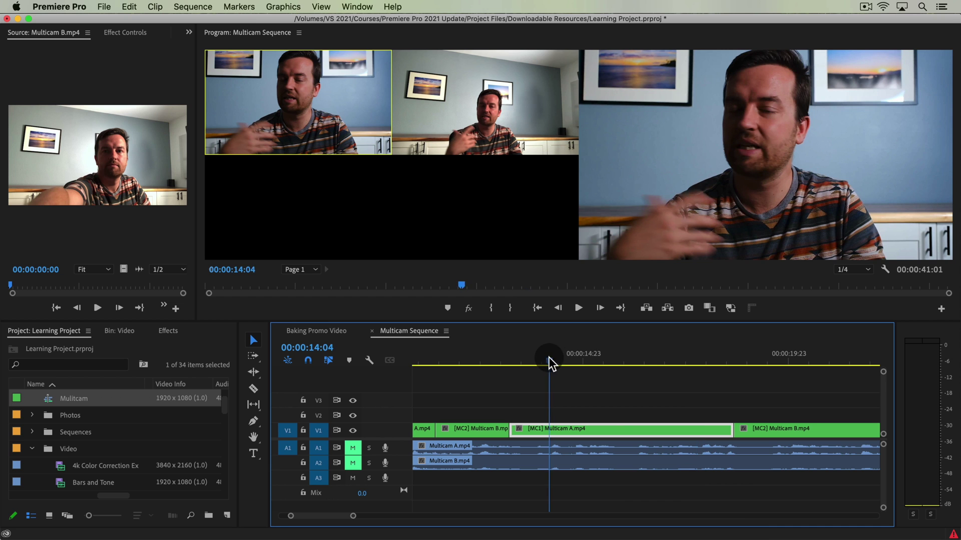
{"action": "mouse_move", "coordinate": [548, 359]}
{"action": "left_mouse_down"}
{"action": "mouse_move", "coordinate": [671, 374]}
{"action": "mouse_move", "coordinate": [579, 390]}
{"action": "left_mouse_up"}
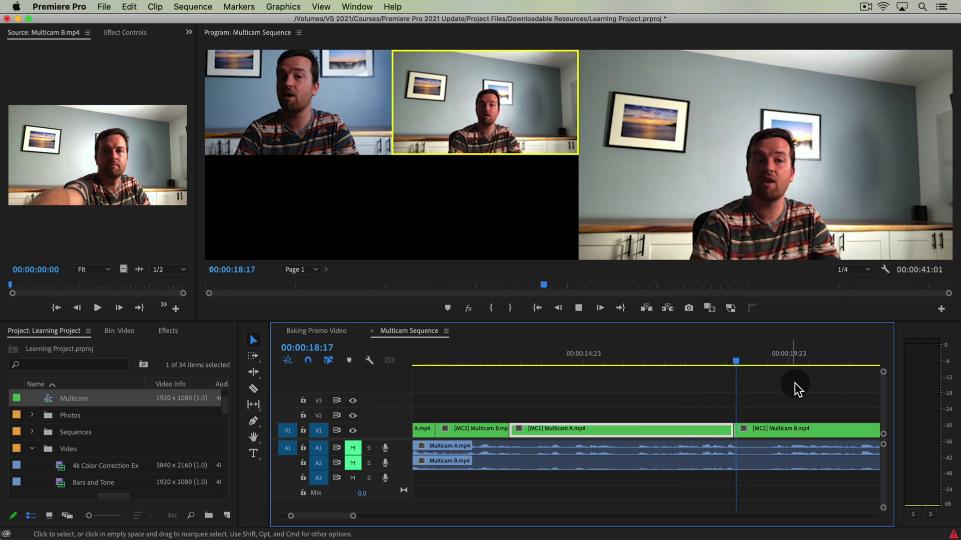
Stop playback, select all clips, flatten the multi-camera edit, and scrub through it
{"action": "key", "text": "space"}
{"action": "key", "text": "minus"}
{"action": "key", "text": "minus"}
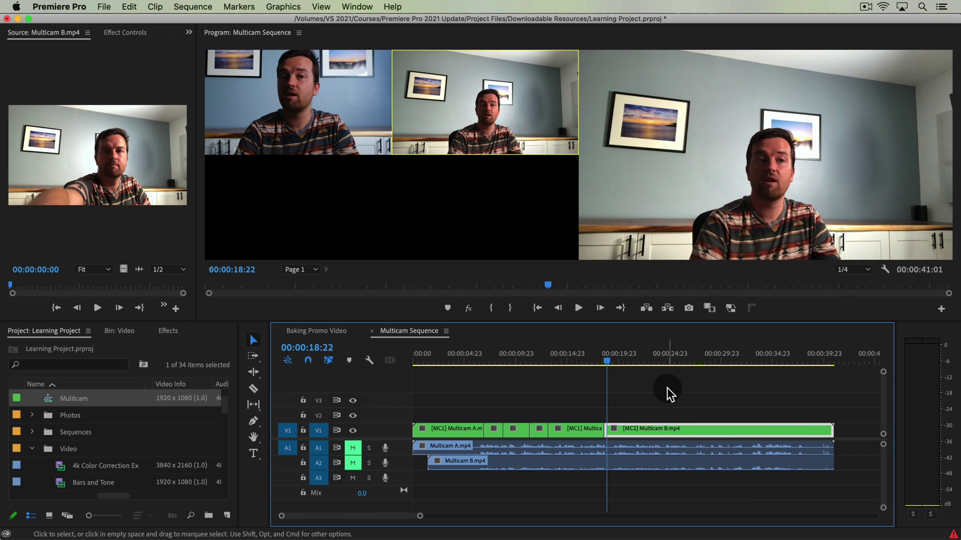
{"action": "left_click_drag", "start_coordinate": [670, 394], "coordinate": [451, 434]}
{"action": "right_click", "coordinate": [451, 436]}
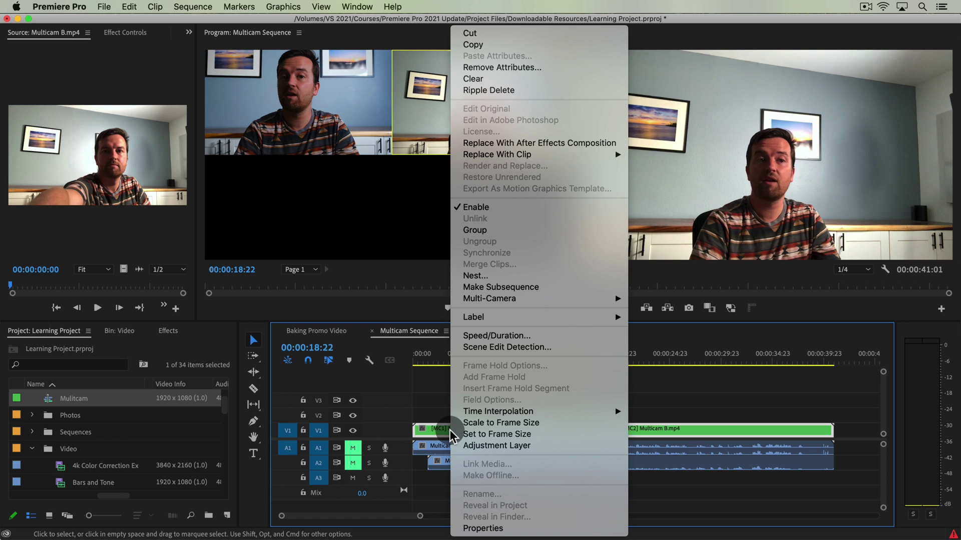
{"action": "mouse_move", "coordinate": [490, 298]}
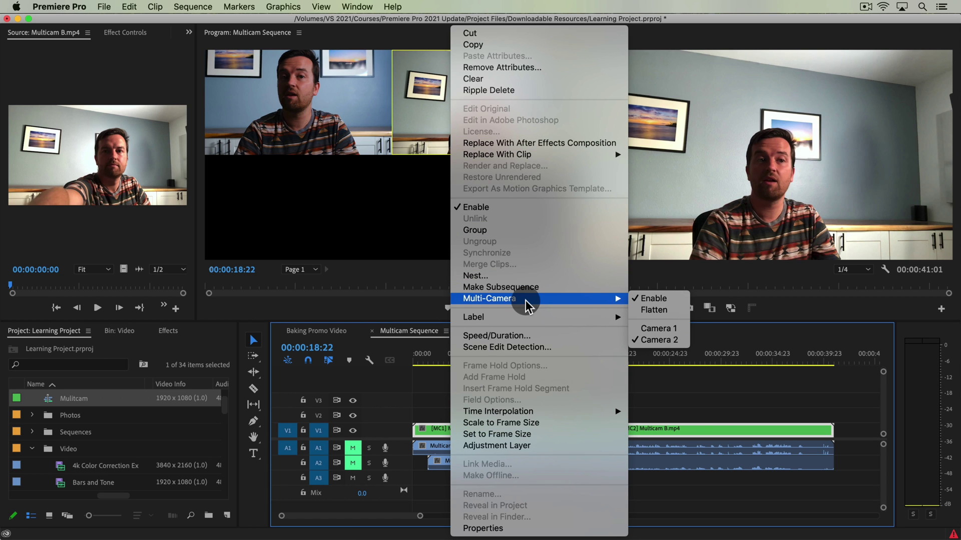
{"action": "left_click", "coordinate": [668, 314]}
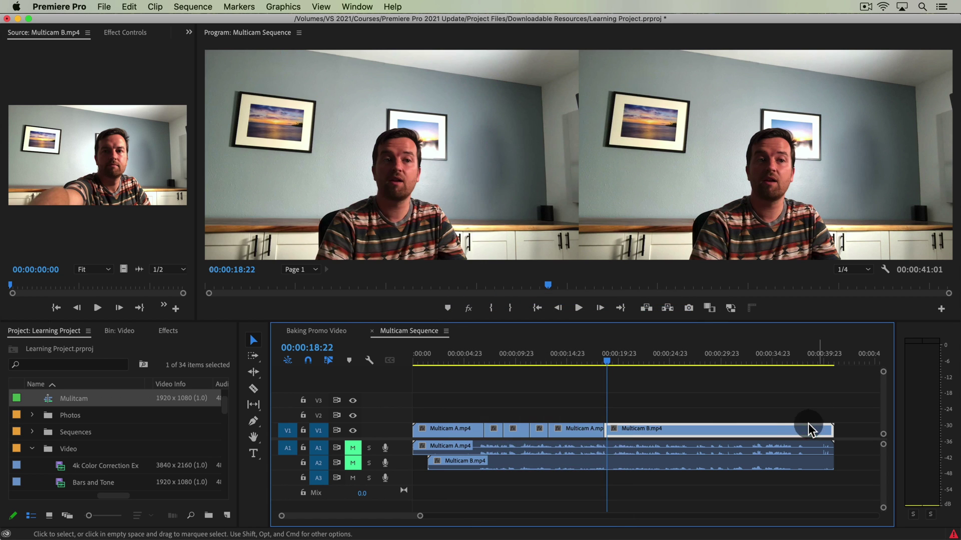
{"action": "mouse_move", "coordinate": [564, 361]}
{"action": "left_mouse_down"}
{"action": "mouse_move", "coordinate": [612, 365]}
{"action": "mouse_move", "coordinate": [494, 376]}
{"action": "left_mouse_up"}
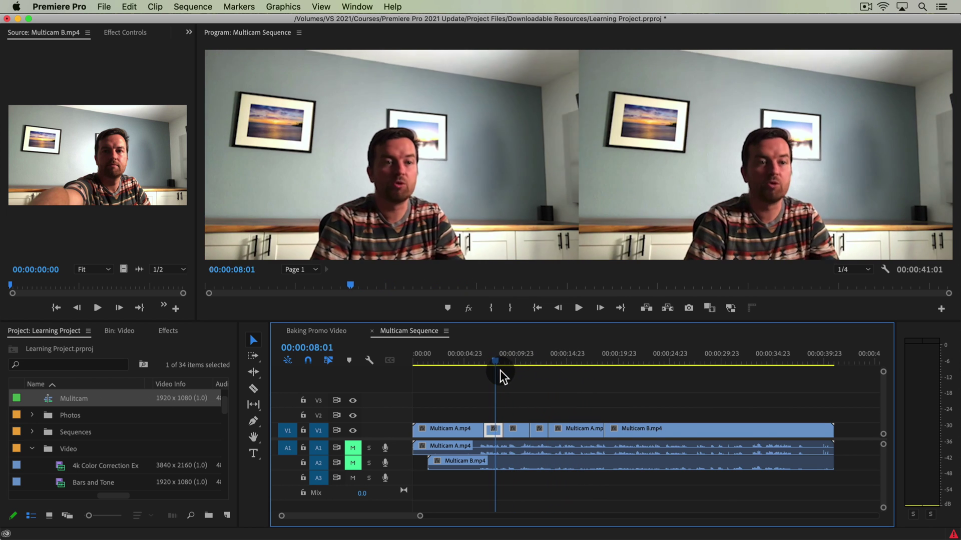
{"action": "left_click_drag", "start_coordinate": [493, 375], "coordinate": [528, 373]}
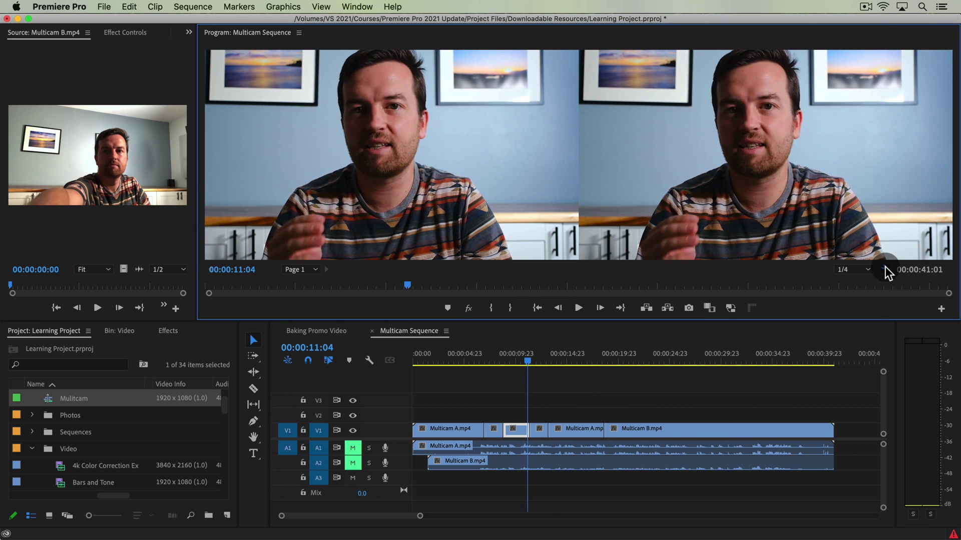
Switch the Program Monitor to Composite Video and open its Button Editor
{"action": "left_click", "coordinate": [886, 269]}
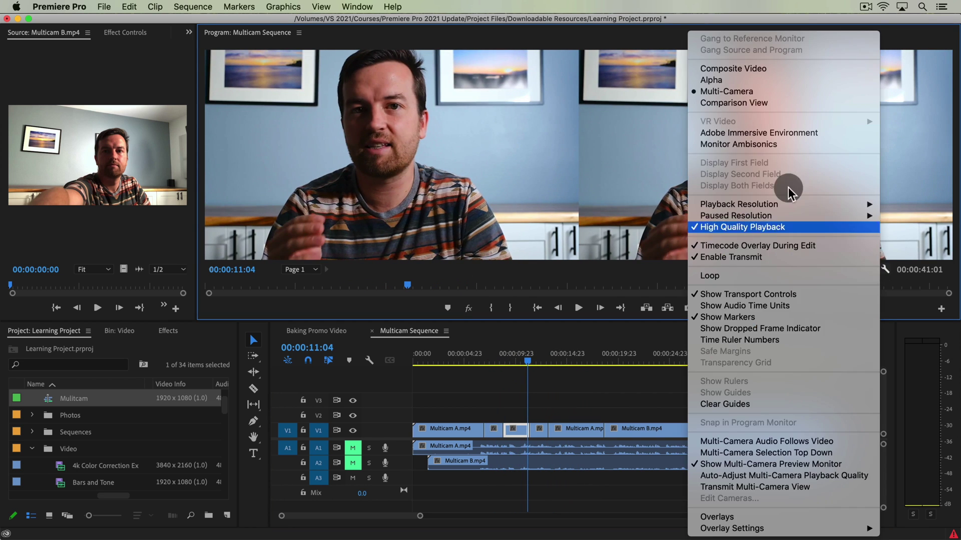
{"action": "left_click", "coordinate": [751, 71]}
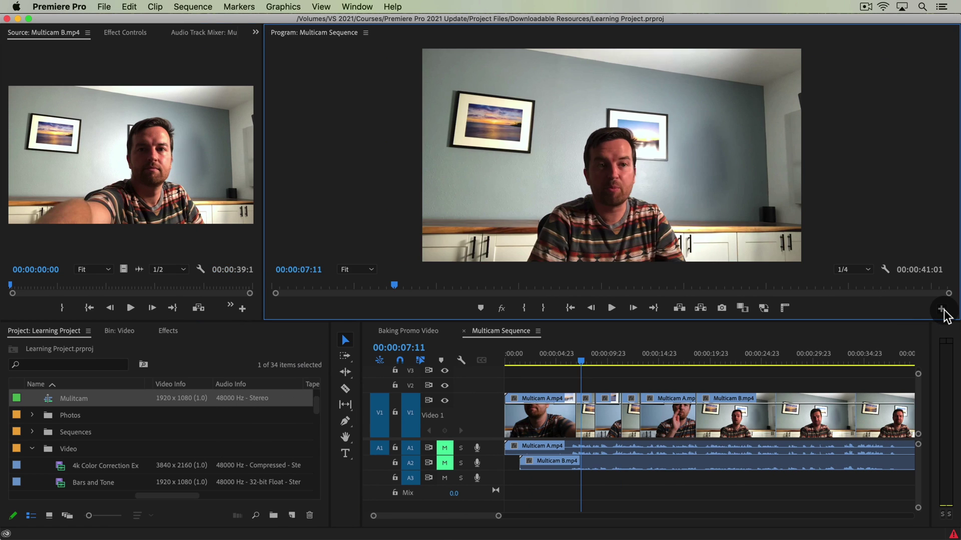
{"action": "left_click", "coordinate": [940, 309]}
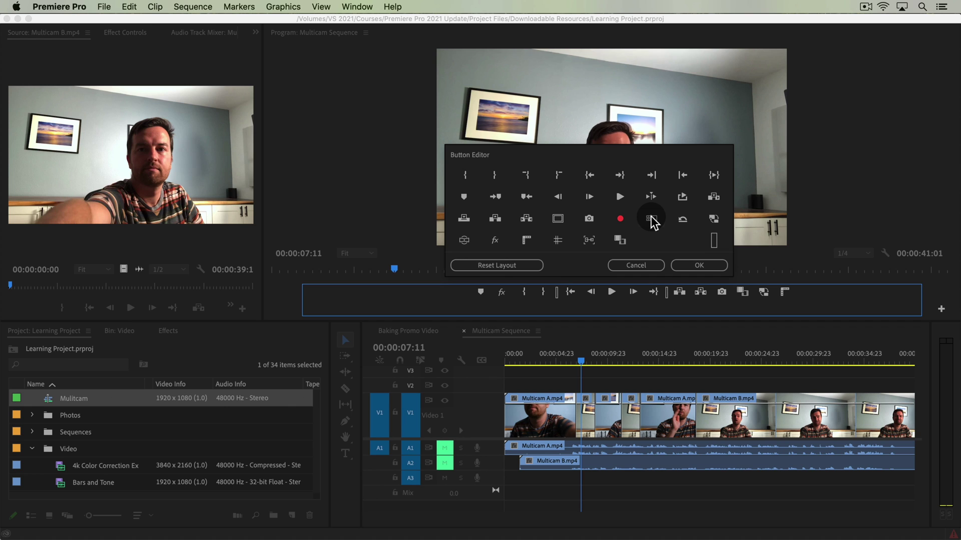
Add the Toggle Multi-Camera View button to the Program monitor bar, then toggle it on and off
{"action": "left_click_drag", "start_coordinate": [652, 220], "coordinate": [787, 294]}
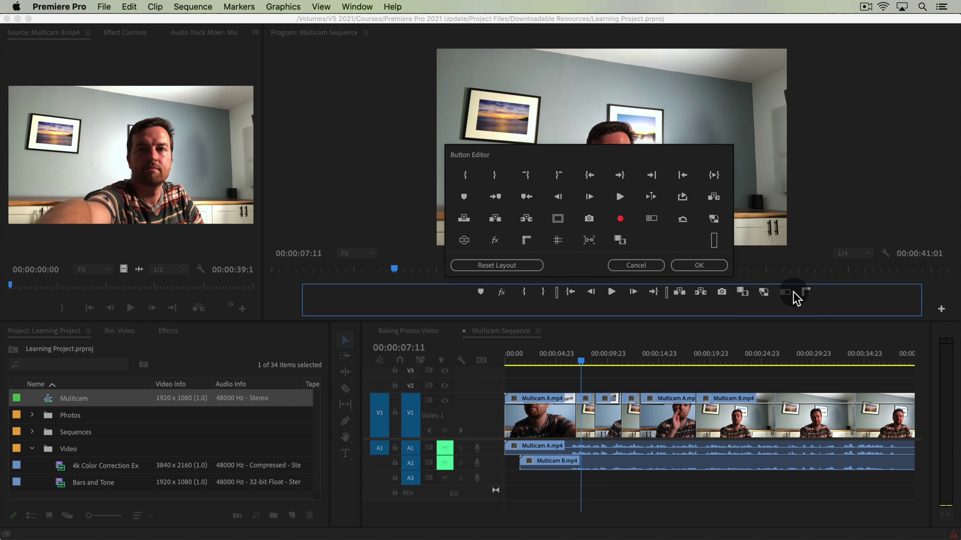
{"action": "left_click", "coordinate": [708, 264]}
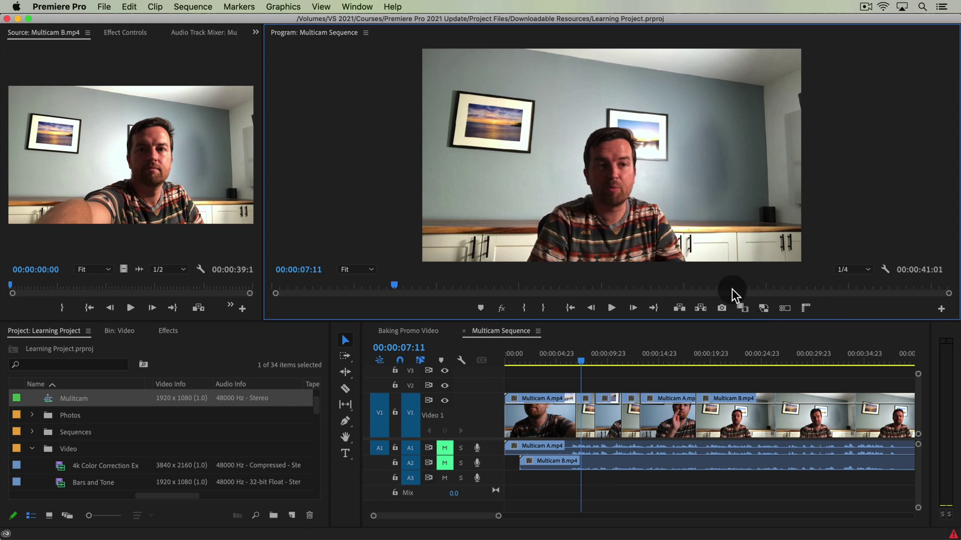
{"action": "left_click", "coordinate": [785, 308]}
{"action": "left_click", "coordinate": [785, 307]}
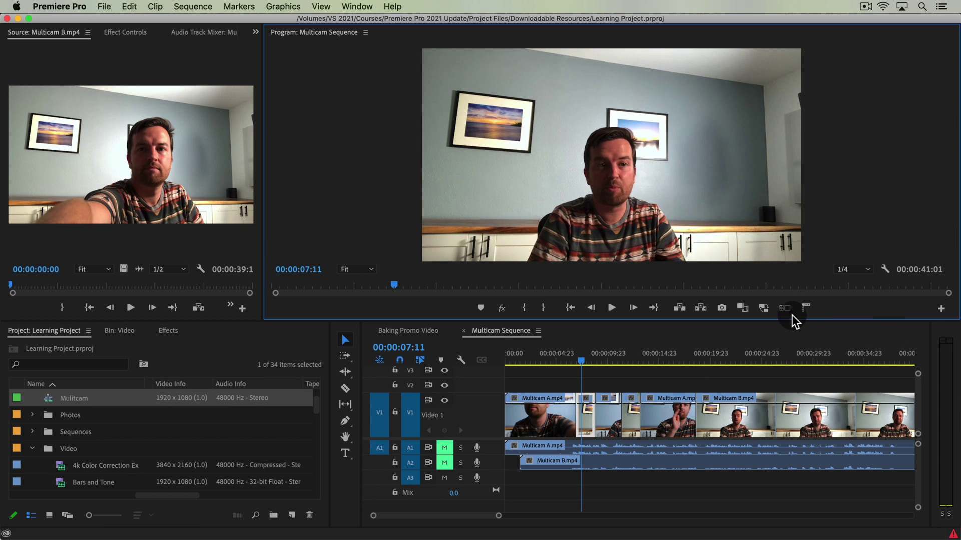
{"action": "left_click", "coordinate": [530, 384]}
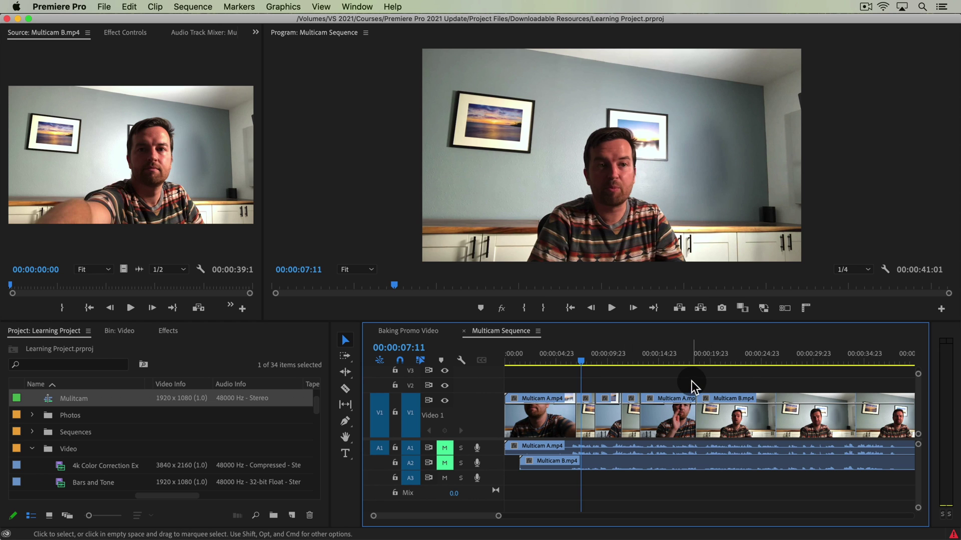
{"action": "left_click_drag", "start_coordinate": [661, 359], "coordinate": [706, 360]}
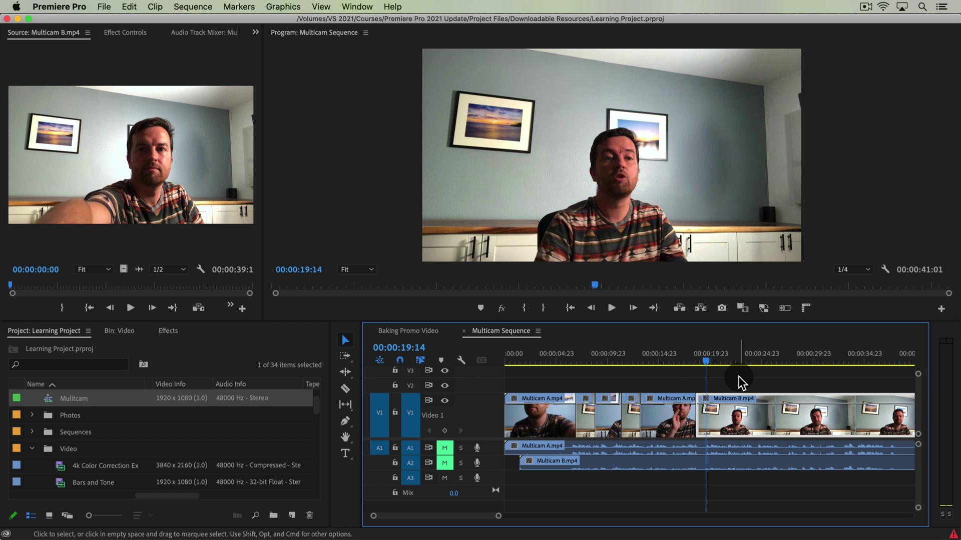
{"action": "mouse_move", "coordinate": [715, 361]}
{"action": "left_mouse_down"}
{"action": "mouse_move", "coordinate": [682, 374]}
{"action": "mouse_move", "coordinate": [779, 375]}
{"action": "left_mouse_up"}
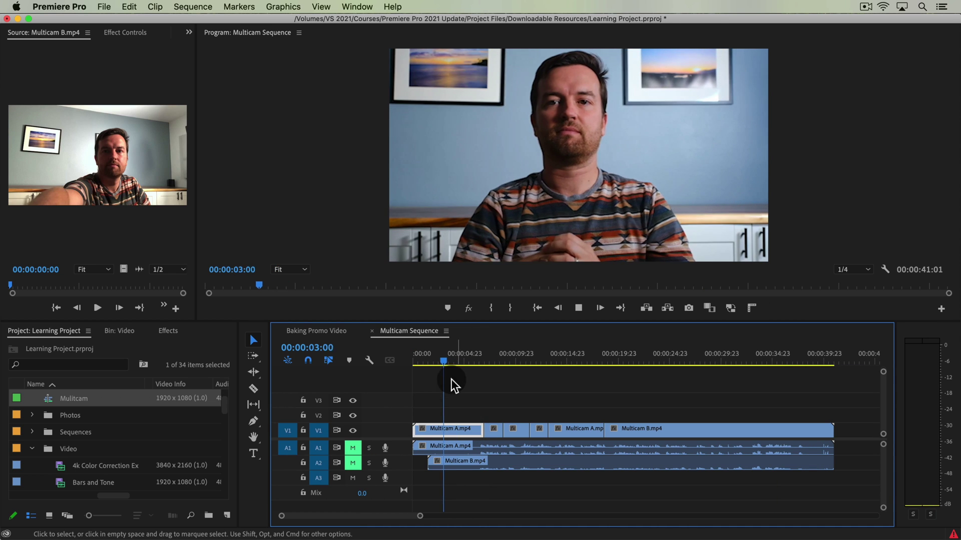
Expand the V1 track height and play the flattened Multicam Sequence
{"action": "key", "text": "space"}
{"action": "double_click", "coordinate": [395, 432]}
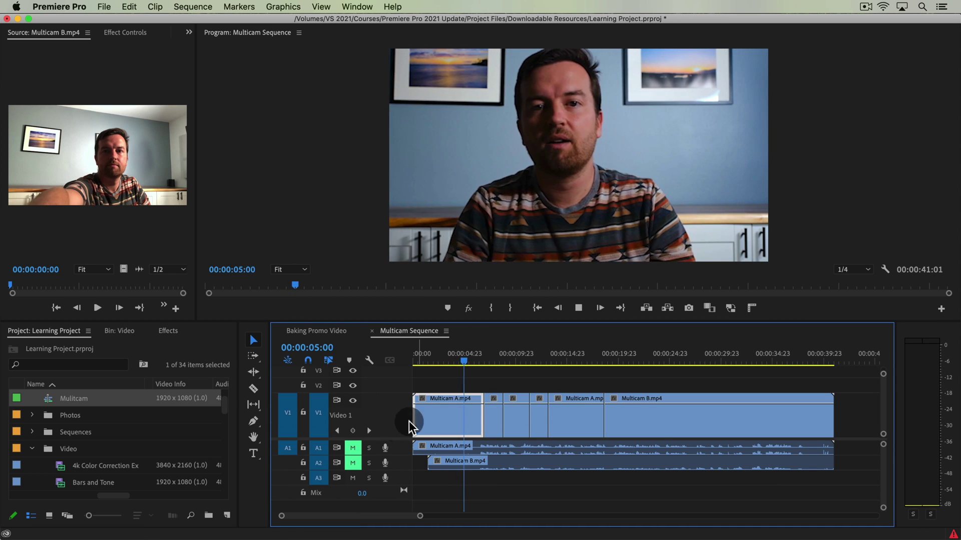